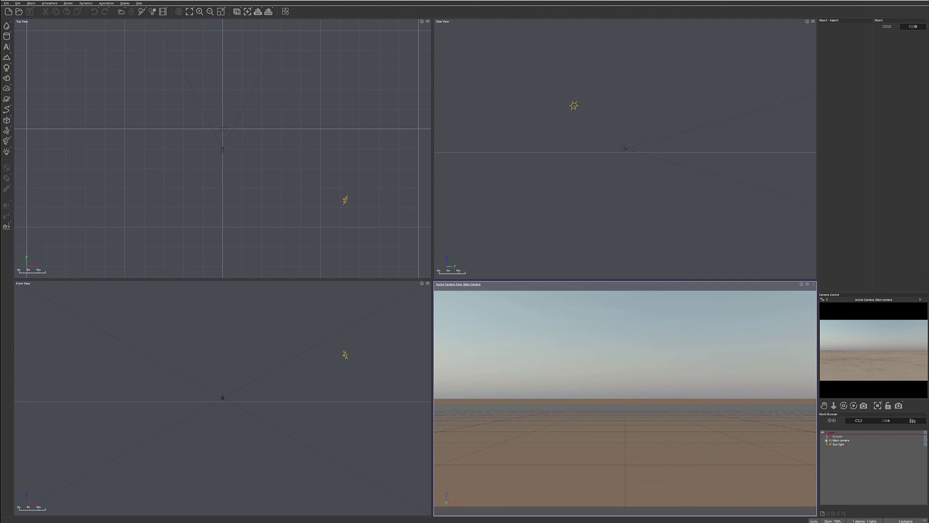
# - Add a cylinder and position it in front of the main camera
pyautogui.click(6, 36)
pyautogui.moveTo(226, 145); pyautogui.dragTo(236, 122)
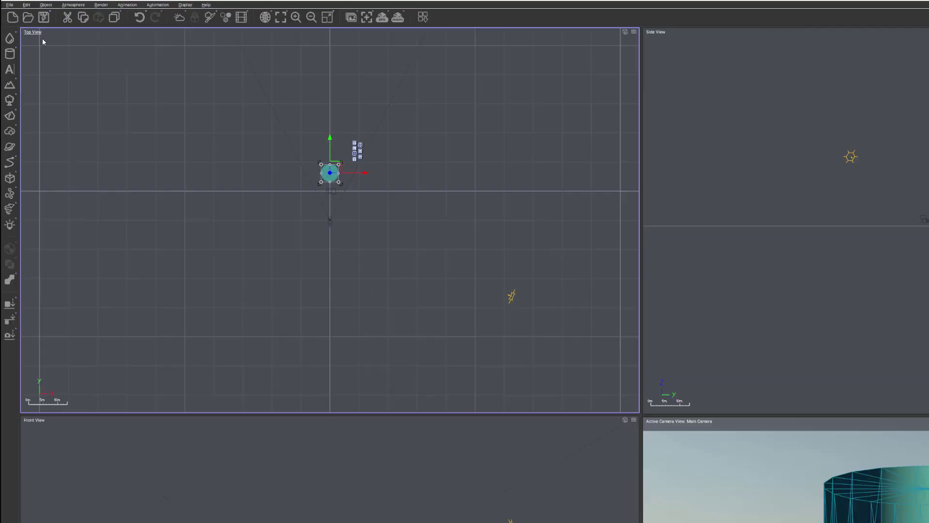
# - Look at the cloud settings in the Atmosphere Editor and close it without making changes
pyautogui.click(49, 3)
pyautogui.click(165, 154)
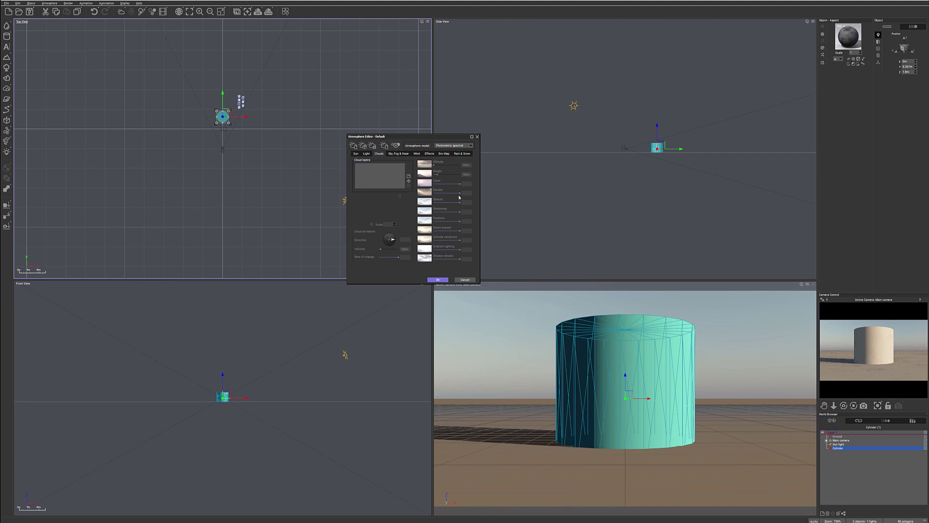
pyautogui.click(477, 137)
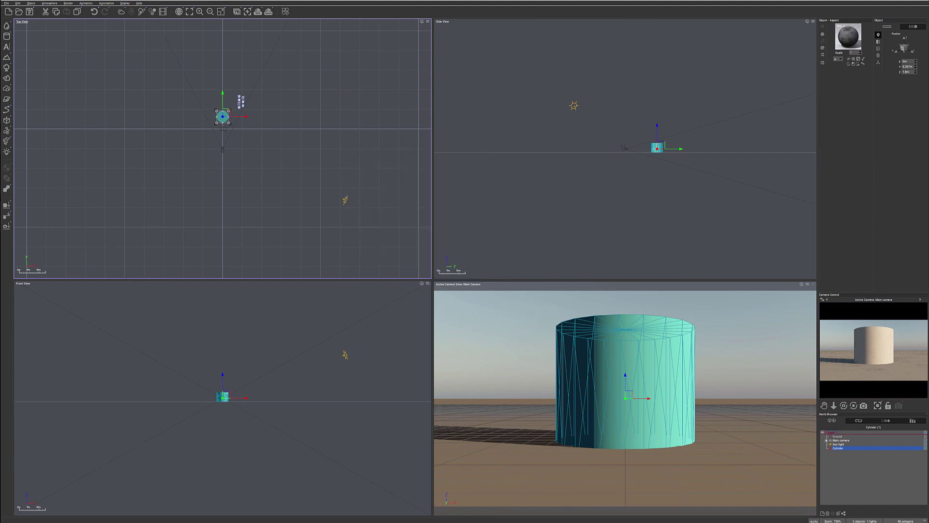
# - Open the sun light's object graph to view its nodes, and close it without making changes
pyautogui.click(840, 444)
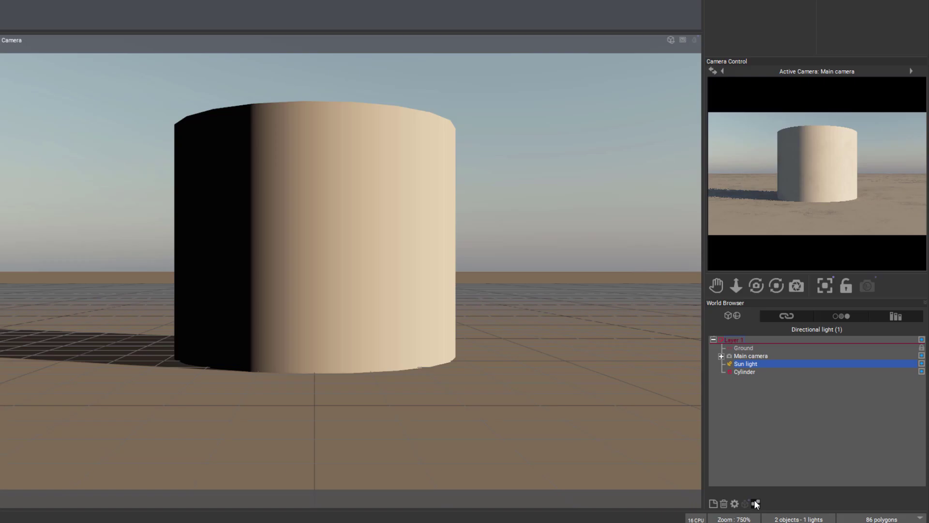
pyautogui.click(642, 490)
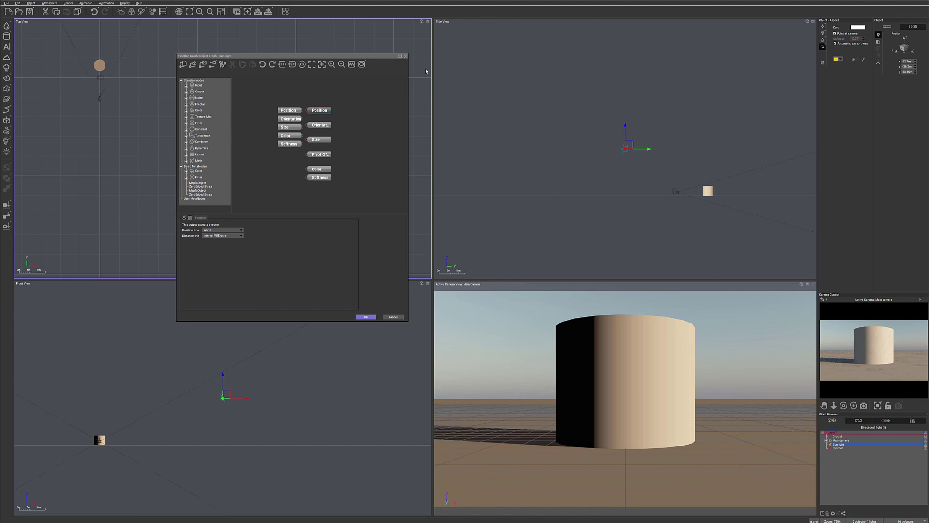
pyautogui.click(406, 56)
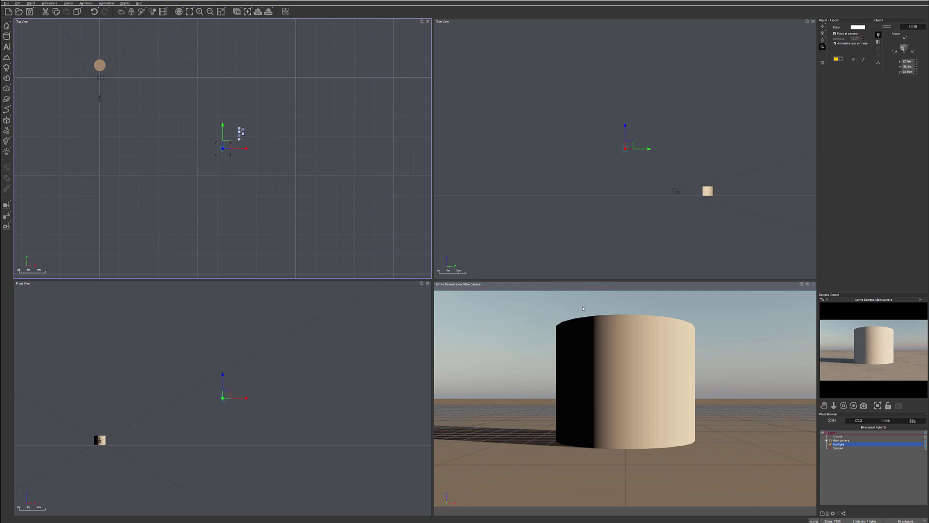
# - Replace the cylinder with an enlarged sphere resting on the ground in front of the main camera
pyautogui.click(103, 69)
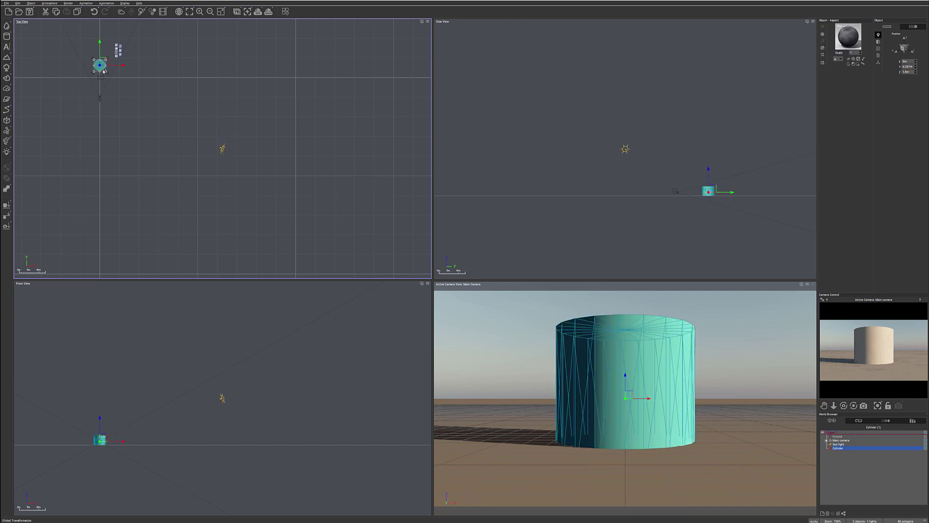
pyautogui.press('Delete')
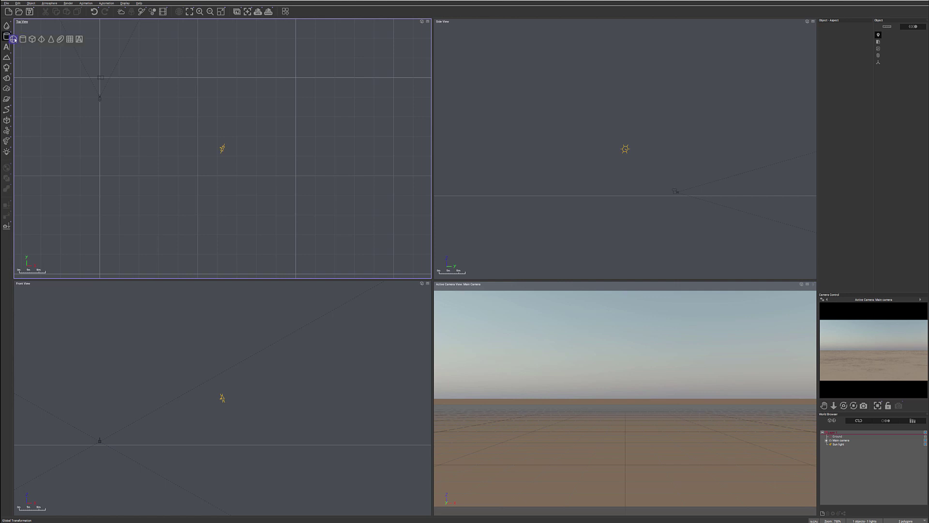
pyautogui.click(14, 40)
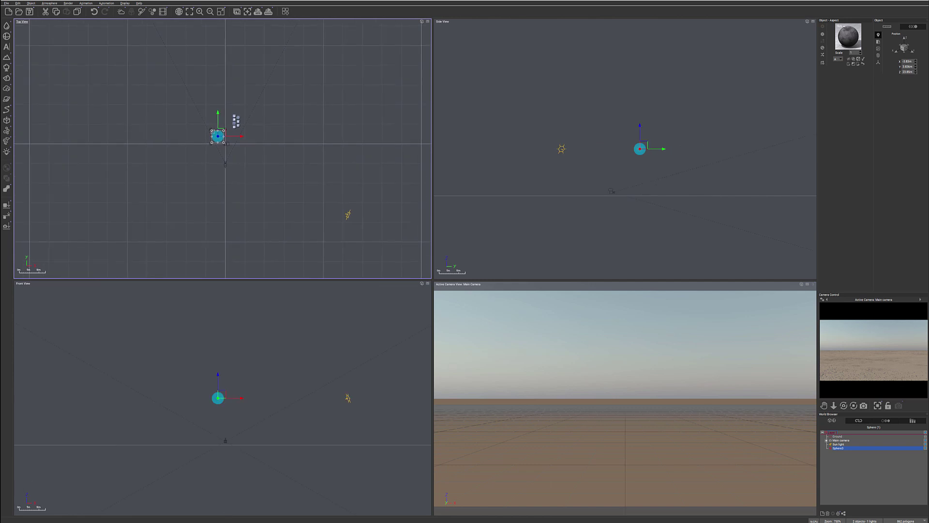
pyautogui.moveTo(225, 130); pyautogui.dragTo(233, 76)
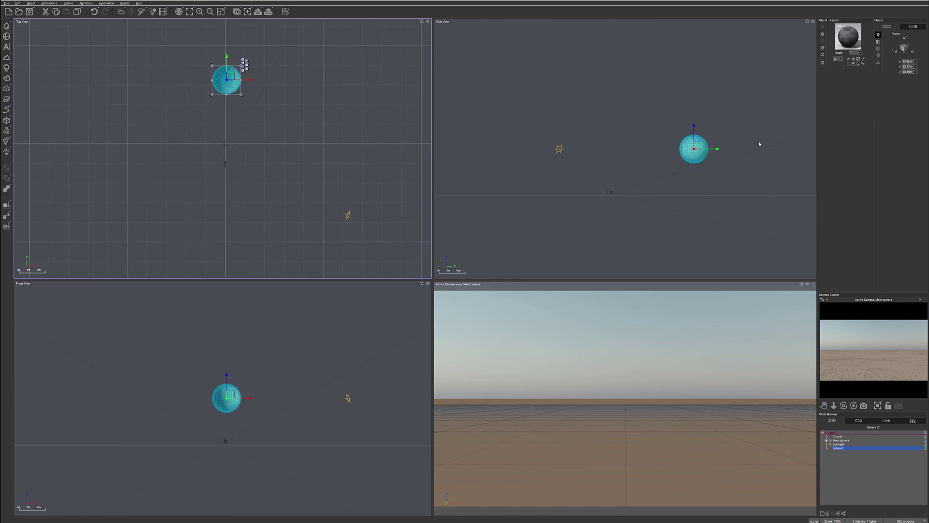
pyautogui.moveTo(702, 147); pyautogui.dragTo(707, 180)
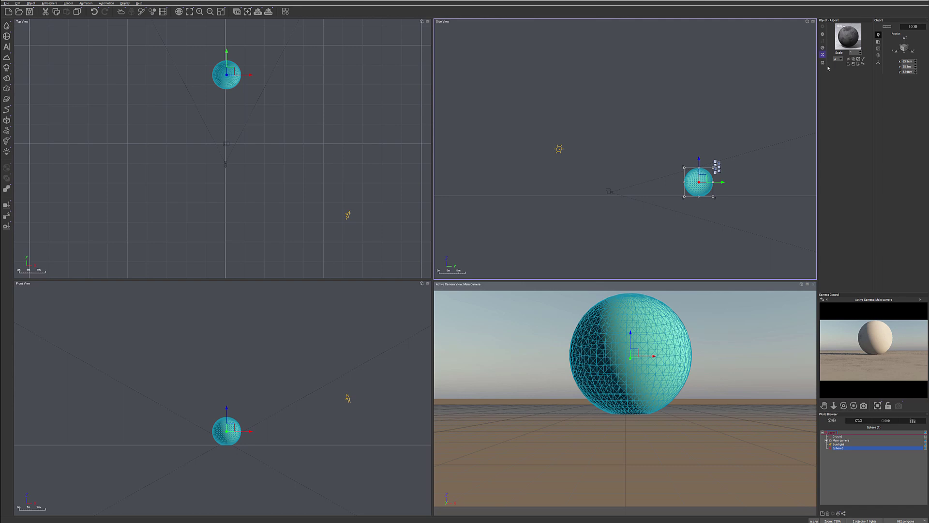
# - Open the sphere's material, view it in basic mode, and return to an enlarged Advanced Material Editor
pyautogui.doubleClick(845, 42)
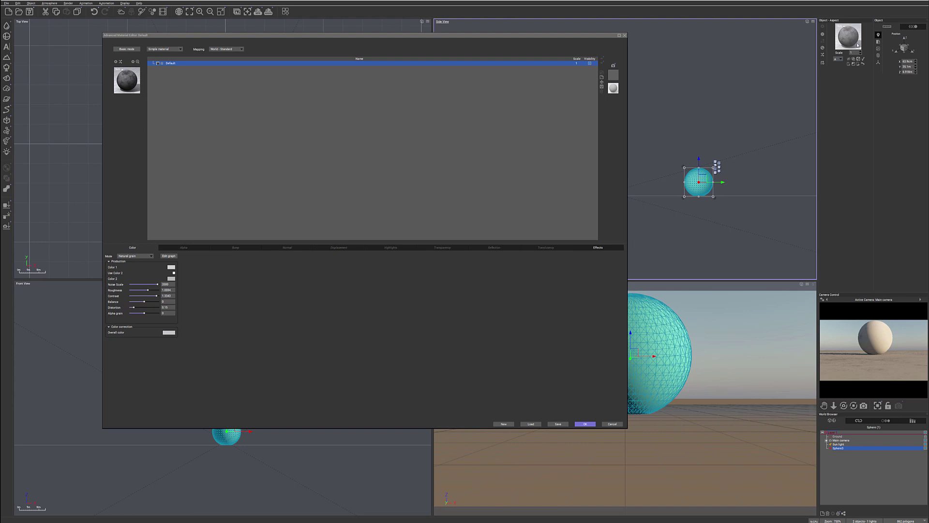
pyautogui.moveTo(295, 34); pyautogui.dragTo(338, 34)
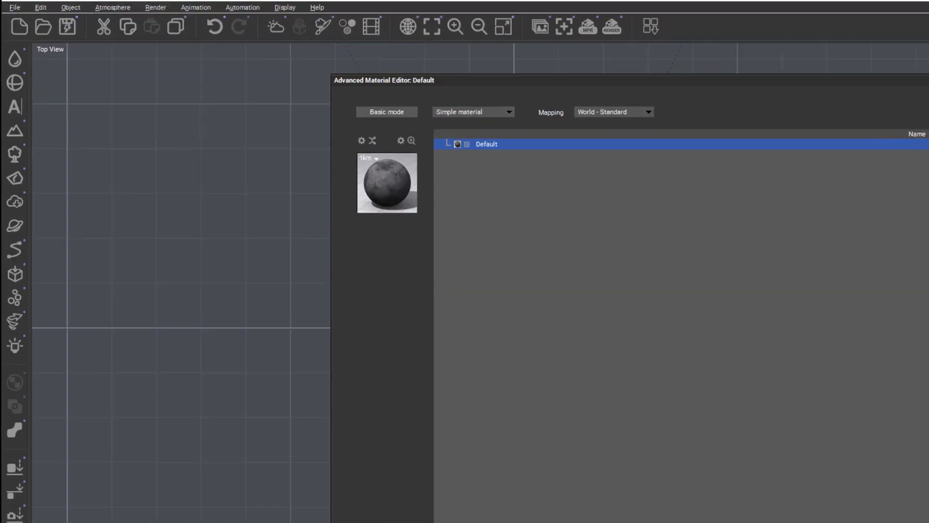
pyautogui.click(448, 131)
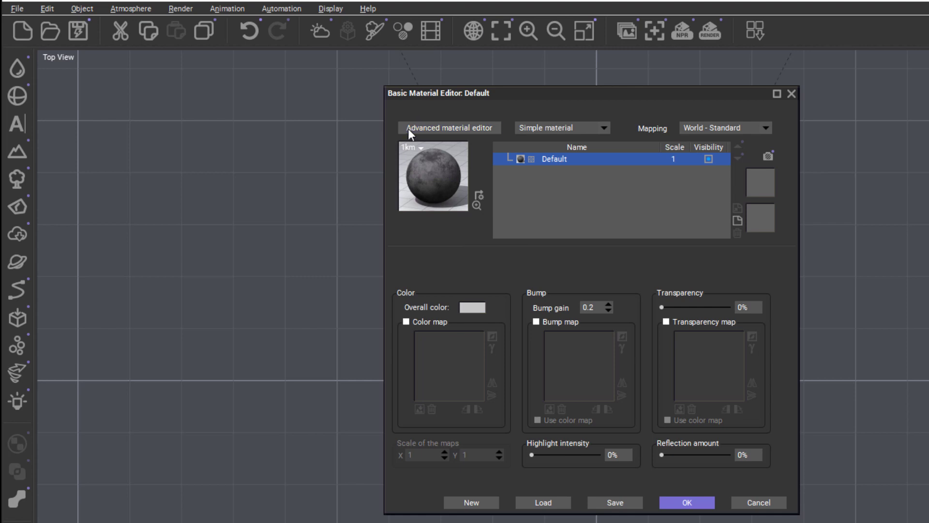
pyautogui.click(422, 129)
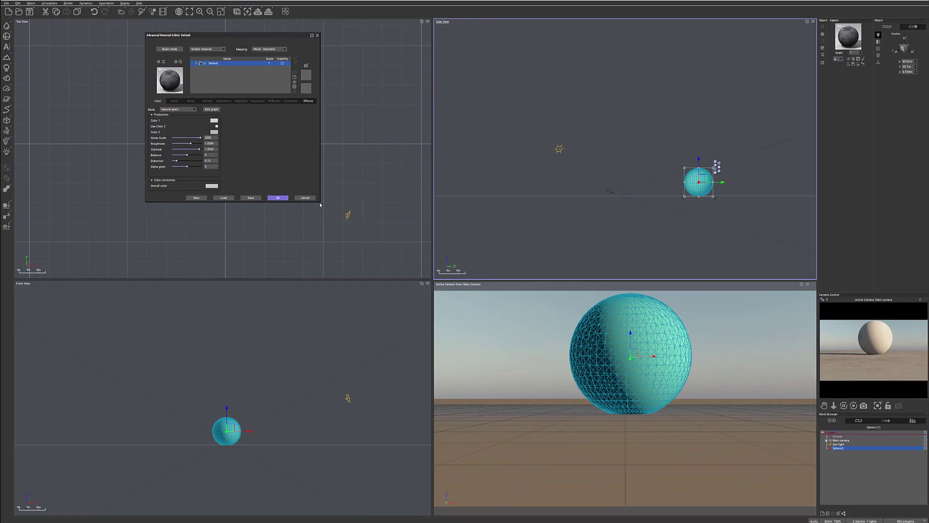
pyautogui.moveTo(319, 203); pyautogui.dragTo(638, 321)
pyautogui.moveTo(426, 38); pyautogui.dragTo(459, 66)
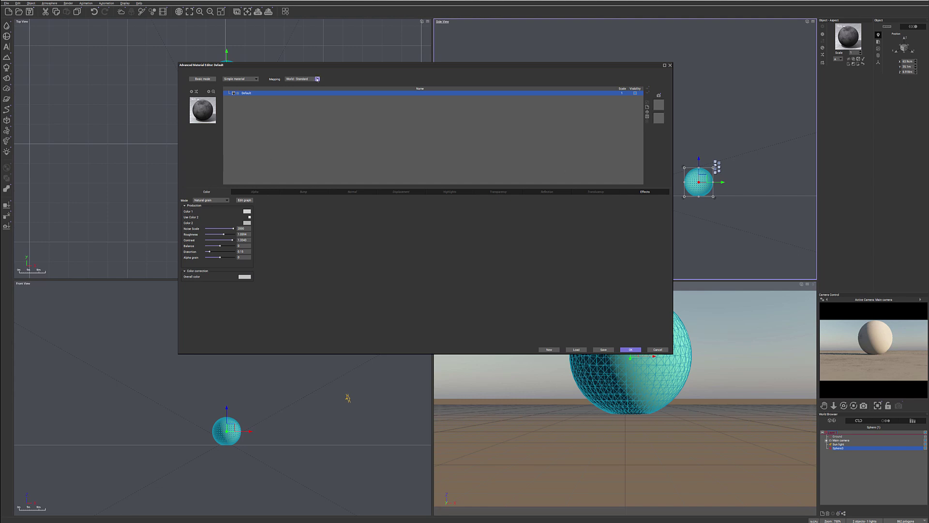
# - Try the PBR material type on the sphere's material and switch it back to Simple material
pyautogui.click(250, 78)
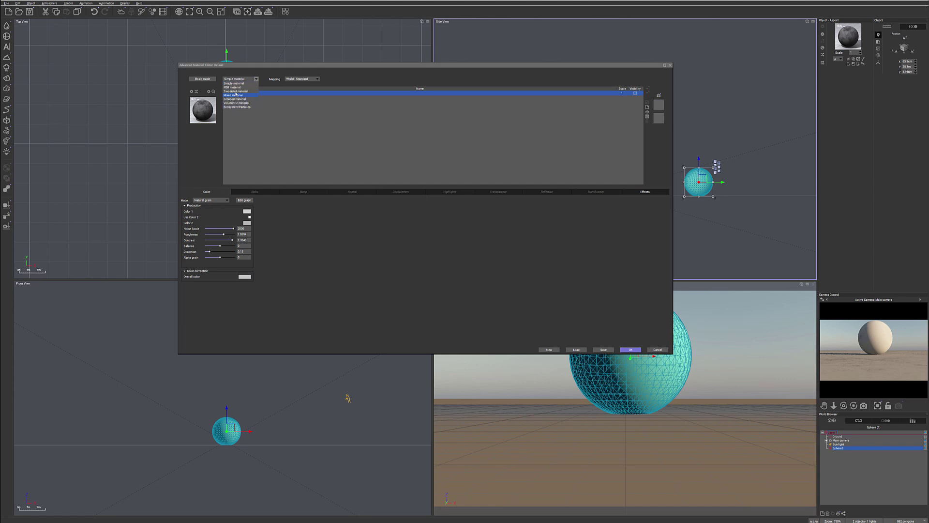
pyautogui.click(233, 87)
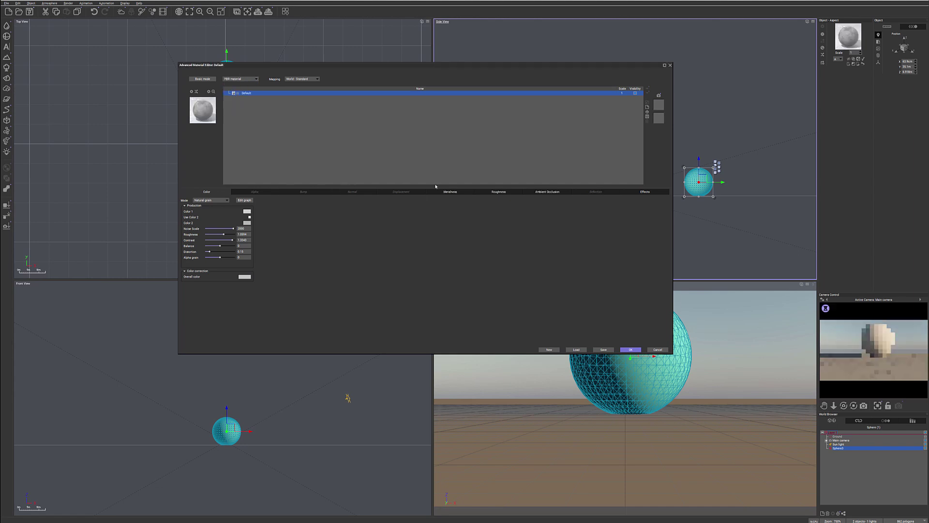
pyautogui.click(256, 79)
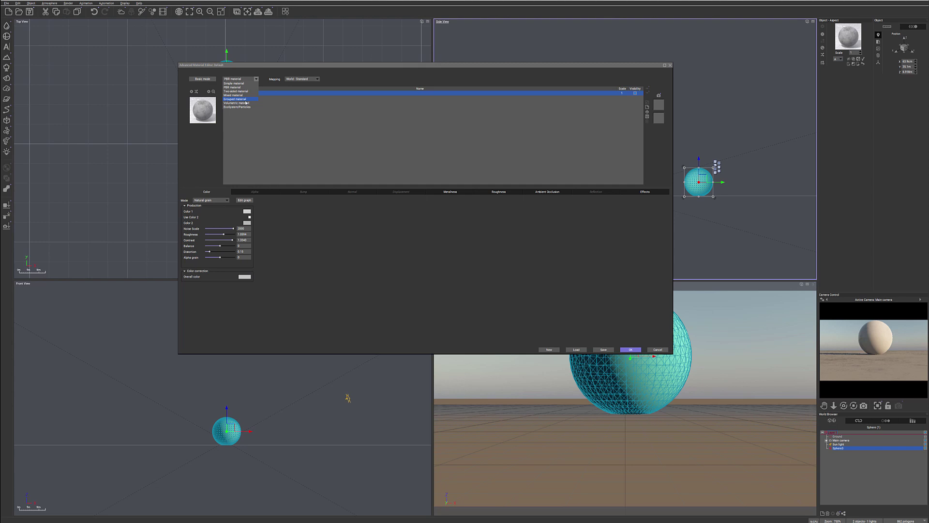
pyautogui.click(245, 83)
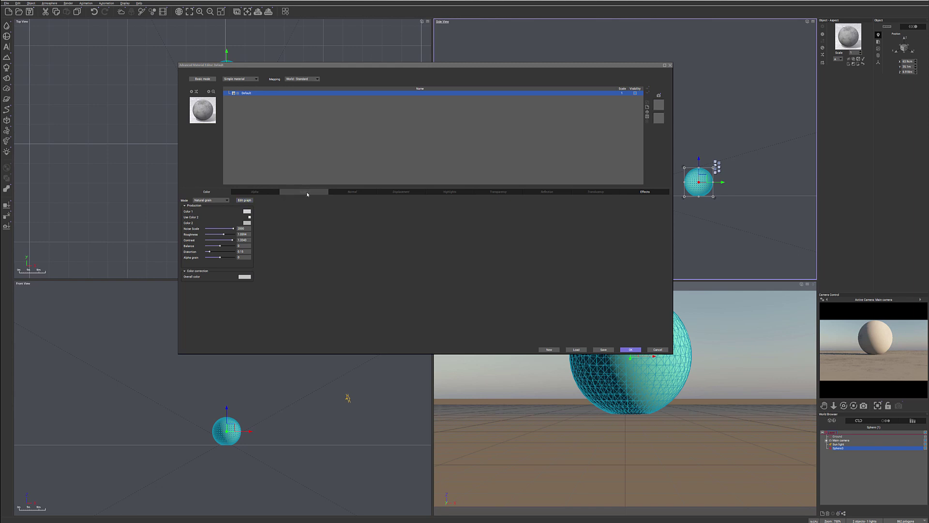
# - Set the displacement mode of the sphere's material to Procedural
pyautogui.click(415, 192)
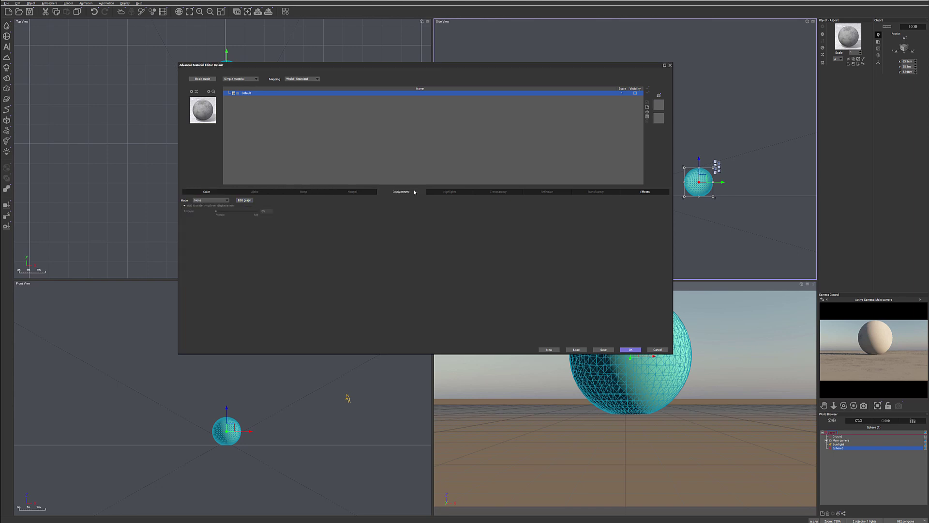
pyautogui.click(227, 200)
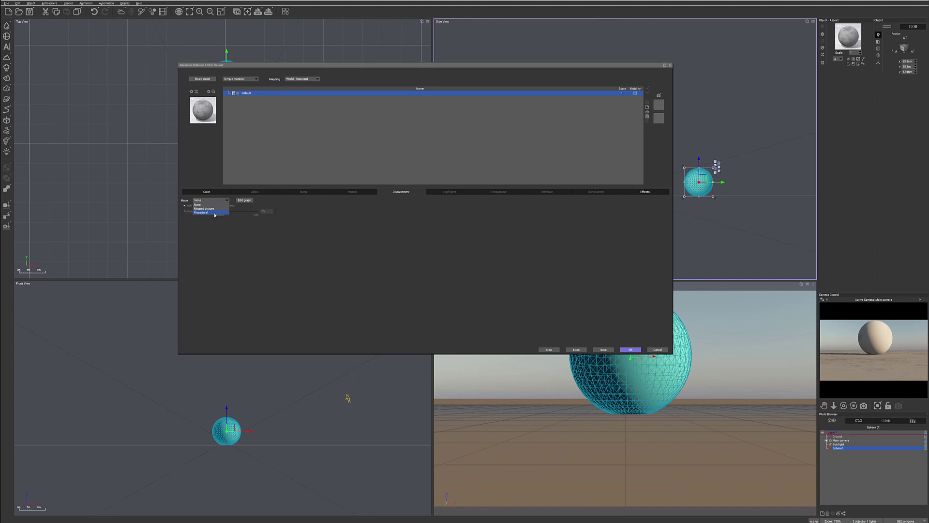
pyautogui.click(214, 213)
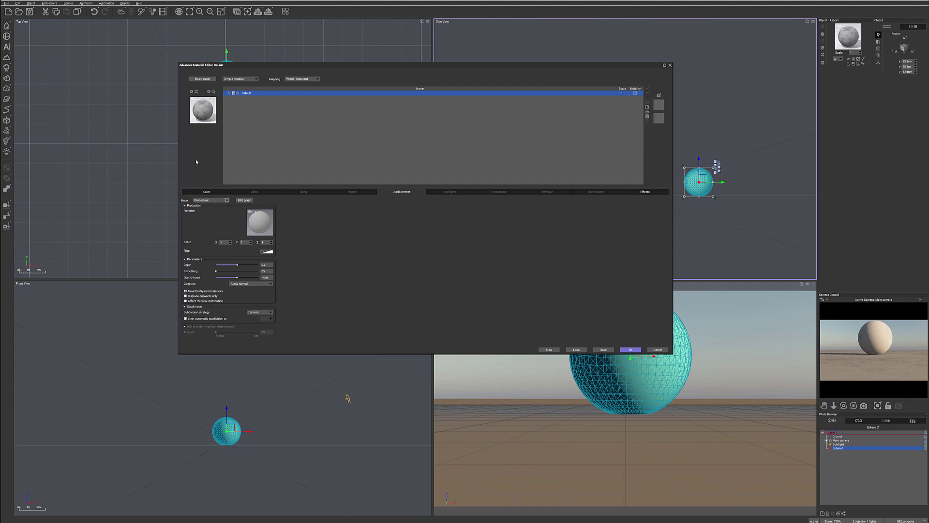
# - Add a Thick, High Cumulus cloud layer to the atmosphere, view its volumetric material settings, and close the editor
pyautogui.click(53, 7)
pyautogui.click(68, 54)
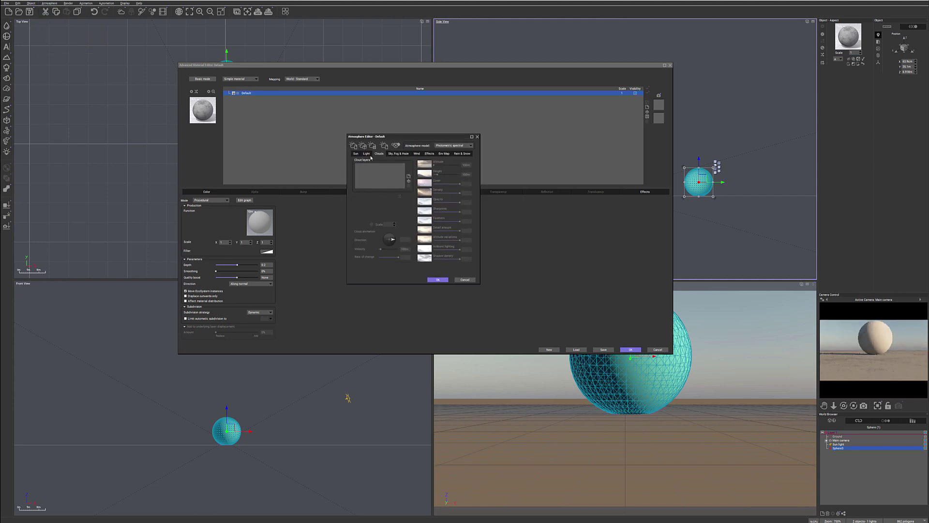
pyautogui.click(408, 176)
pyautogui.doubleClick(390, 210)
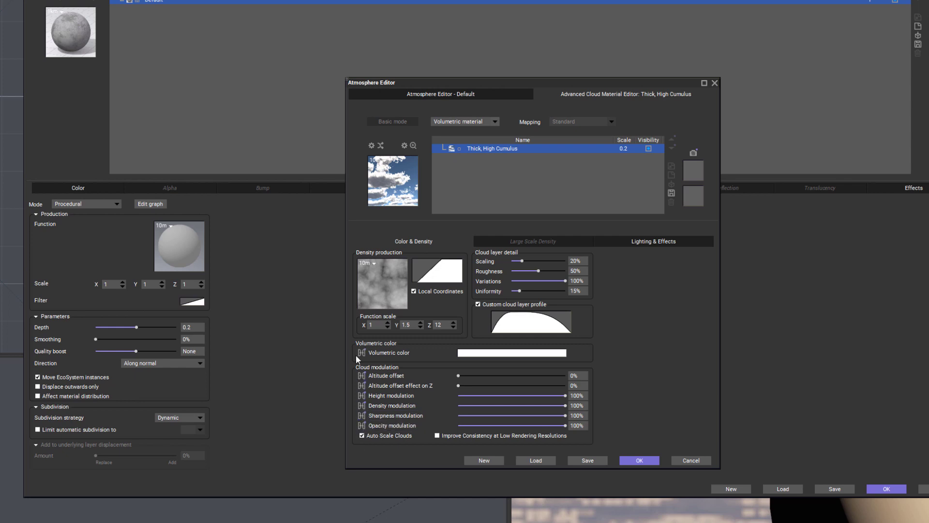
pyautogui.click(715, 83)
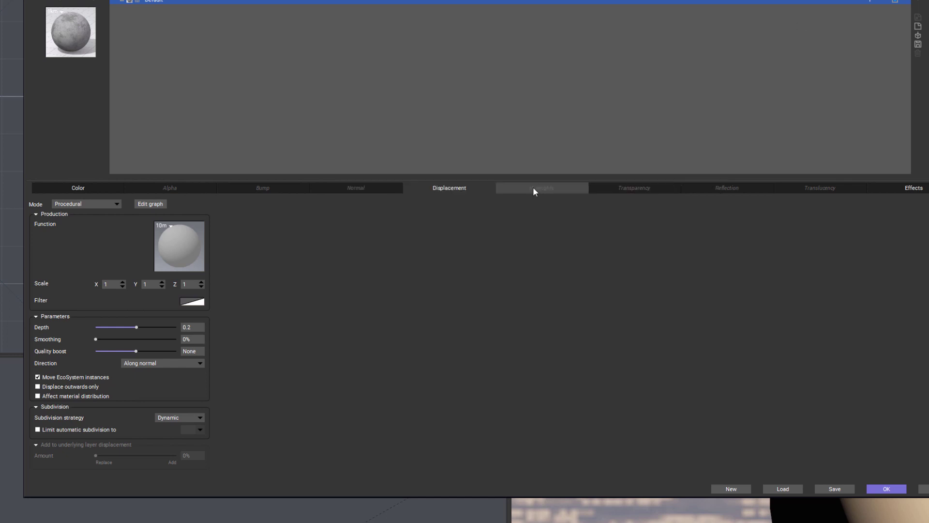
# - Open the function graph from the sphere material's highlight settings and enlarge the editor window
pyautogui.click(535, 188)
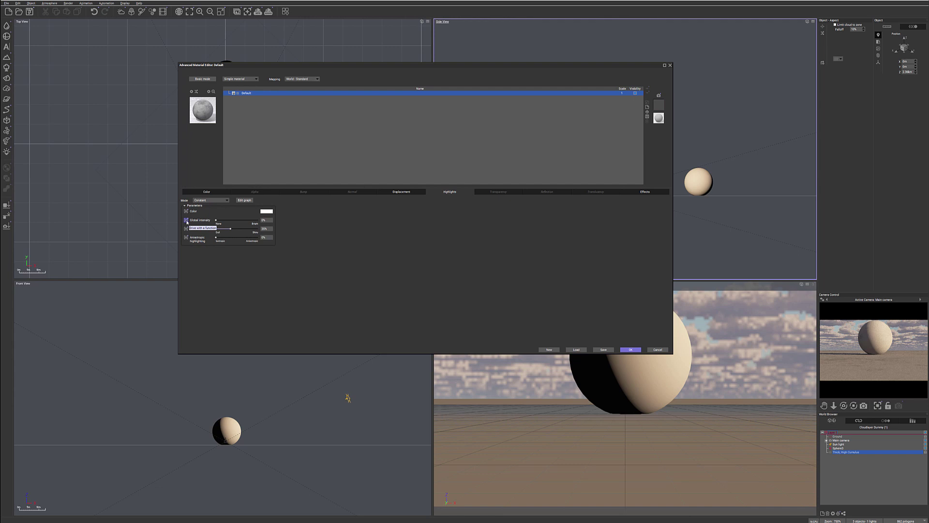
pyautogui.click(244, 200)
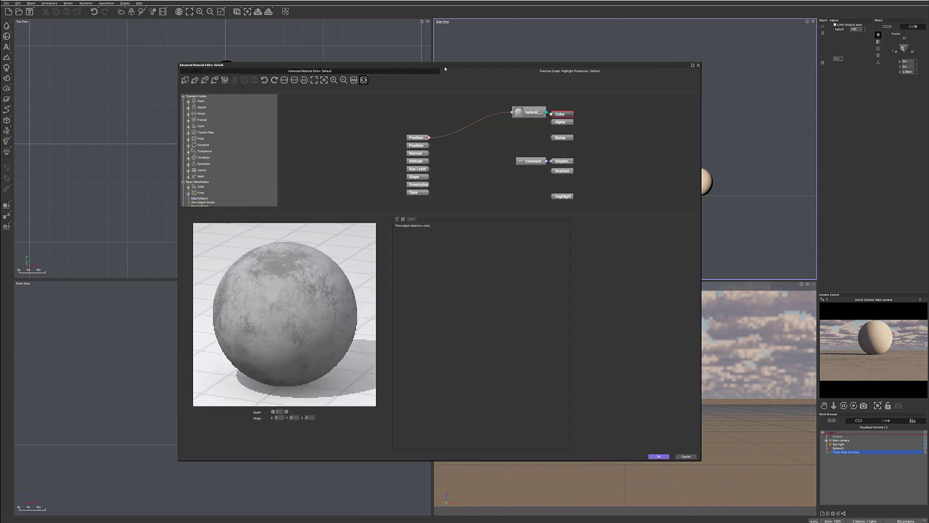
pyautogui.moveTo(455, 68); pyautogui.dragTo(389, 59)
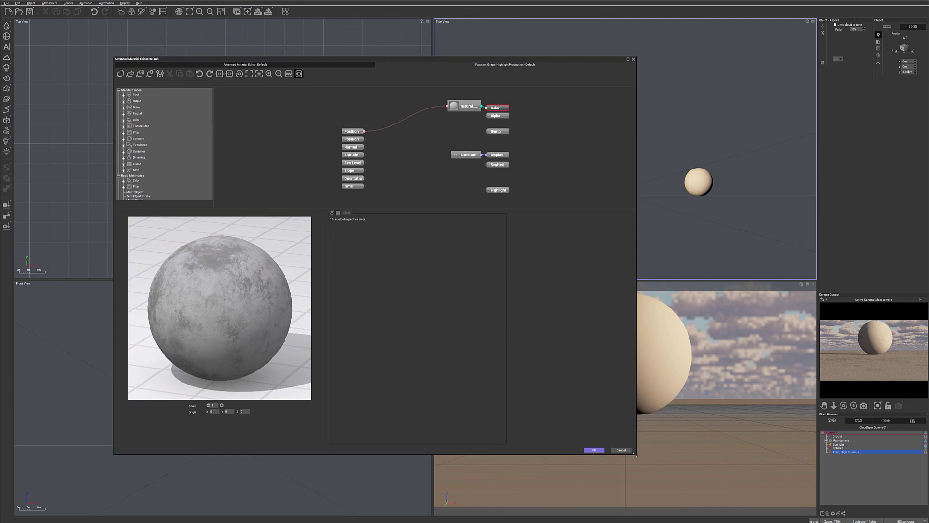
pyautogui.moveTo(640, 457); pyautogui.dragTo(813, 473)
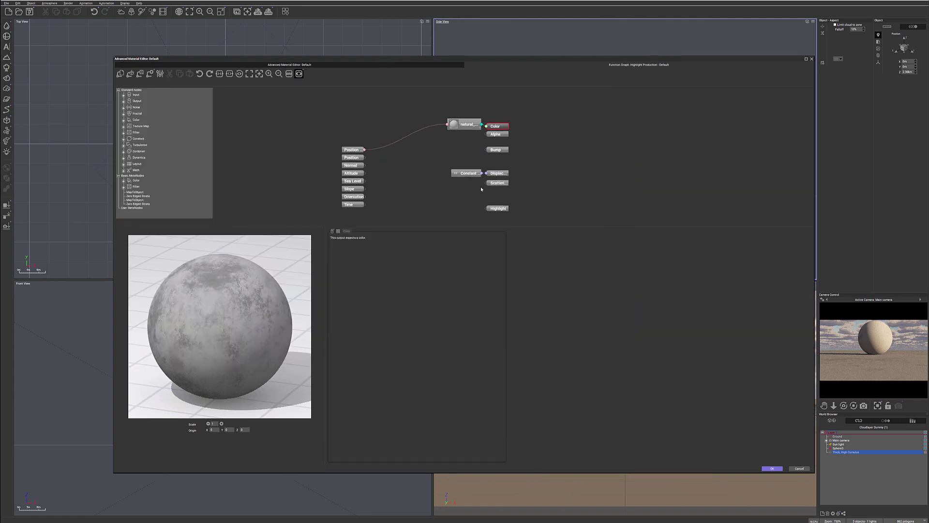
pyautogui.moveTo(572, 60); pyautogui.dragTo(543, 59)
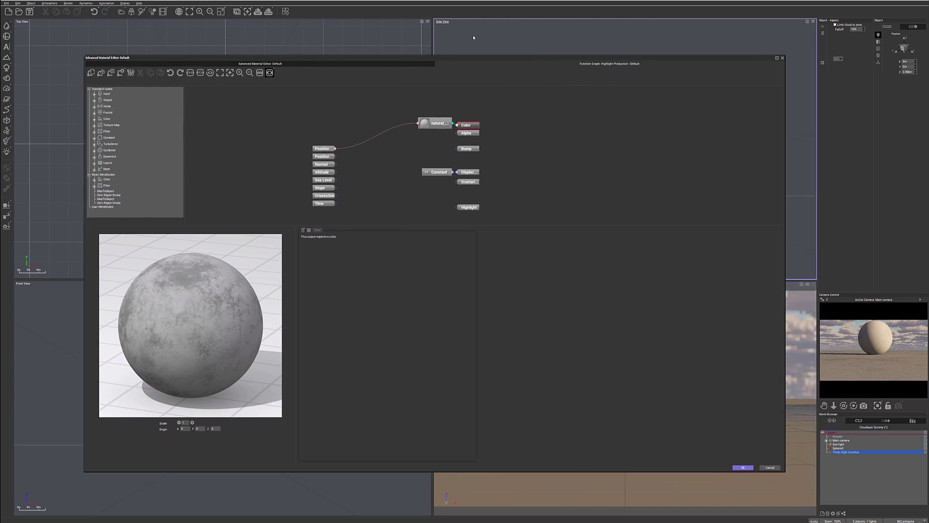
# - Switch between the material settings and the function graph, and toggle the graph's material preview off and on
pyautogui.click(375, 64)
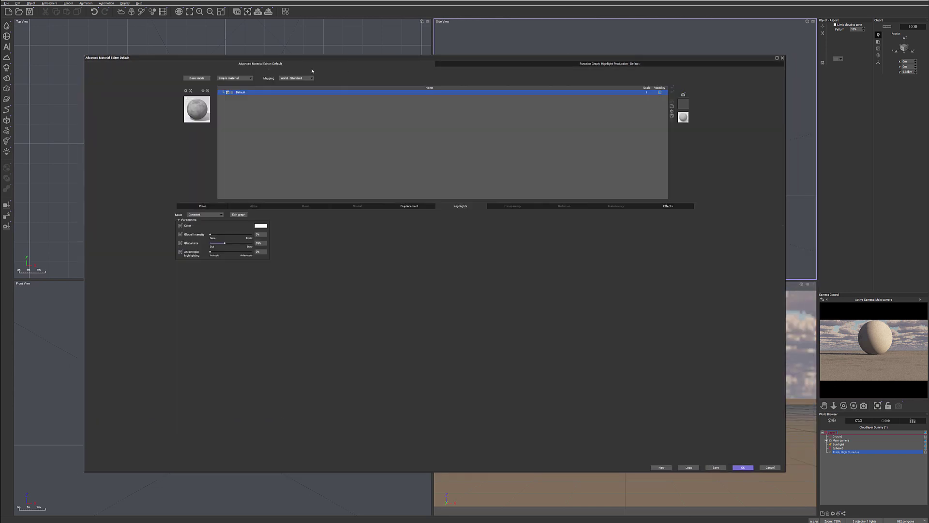
pyautogui.click(529, 65)
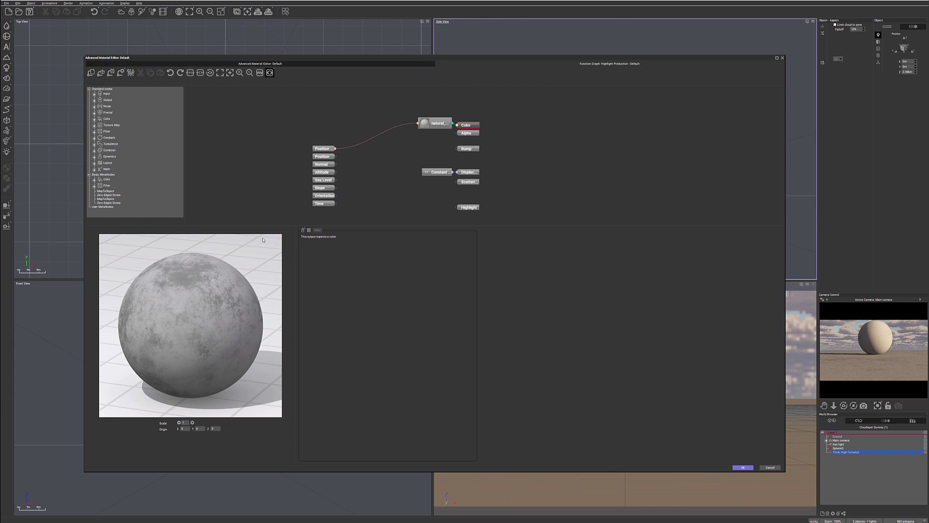
pyautogui.click(269, 72)
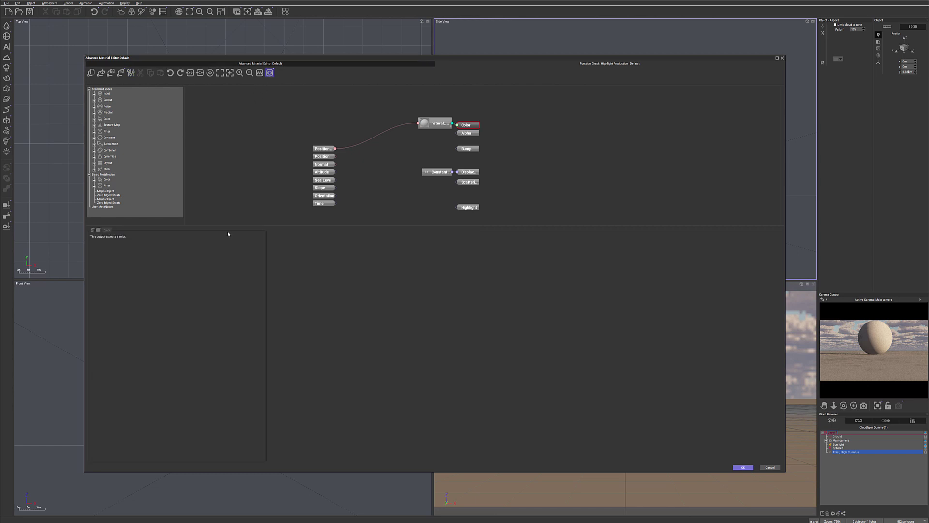
pyautogui.click(270, 73)
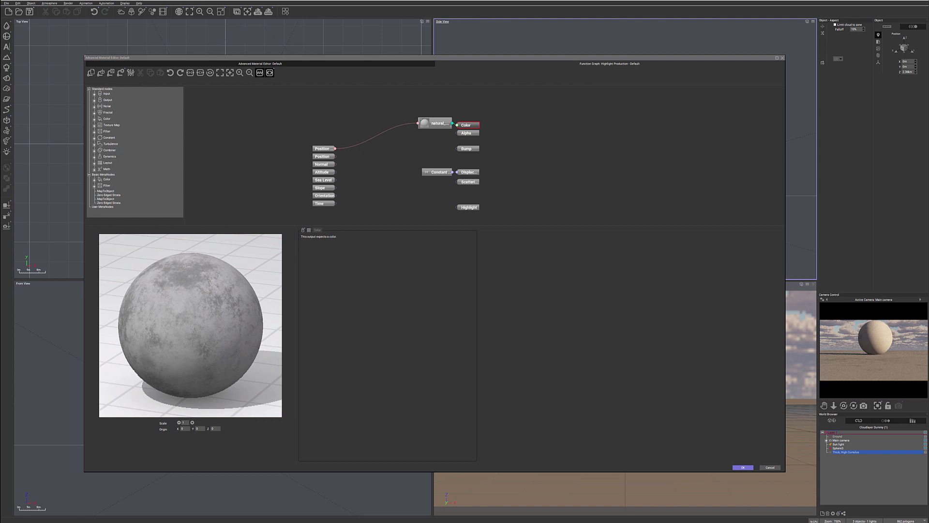
# - Move the node preview window aside, shift the natural color node away from the Color output, and close the preview
pyautogui.moveTo(270, 144); pyautogui.dragTo(709, 29)
pyautogui.click(434, 123)
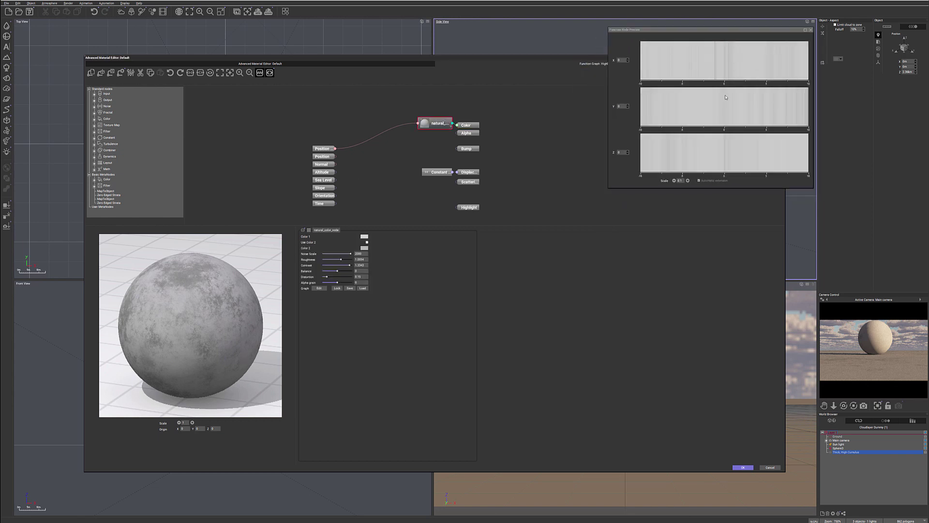
pyautogui.moveTo(433, 122); pyautogui.dragTo(405, 132)
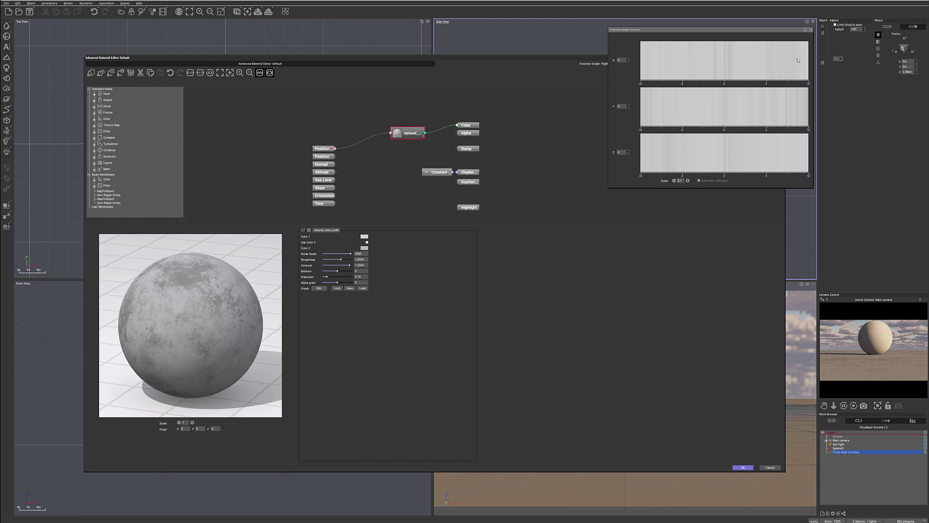
pyautogui.click(810, 29)
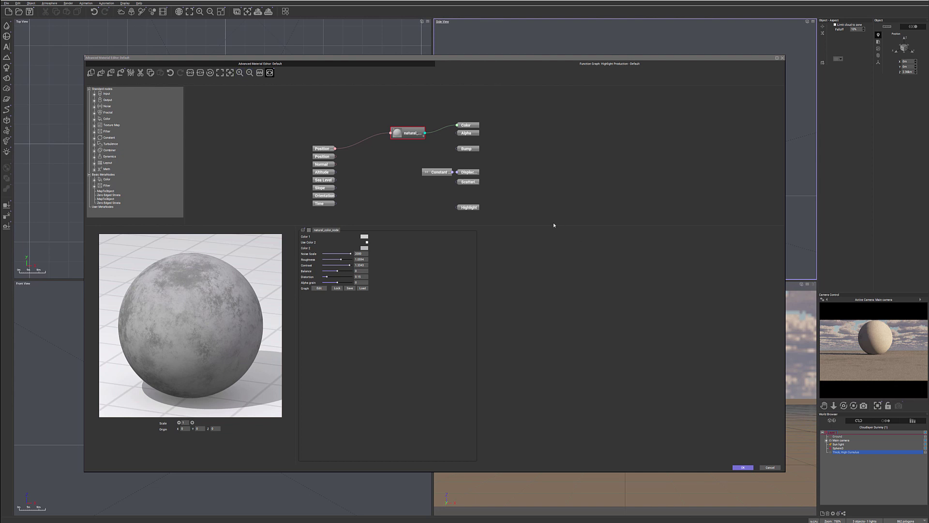
# - Enlarge the node graph area above the material preview and examine the graph at different positions and zoom levels
pyautogui.moveTo(561, 251); pyautogui.dragTo(561, 310)
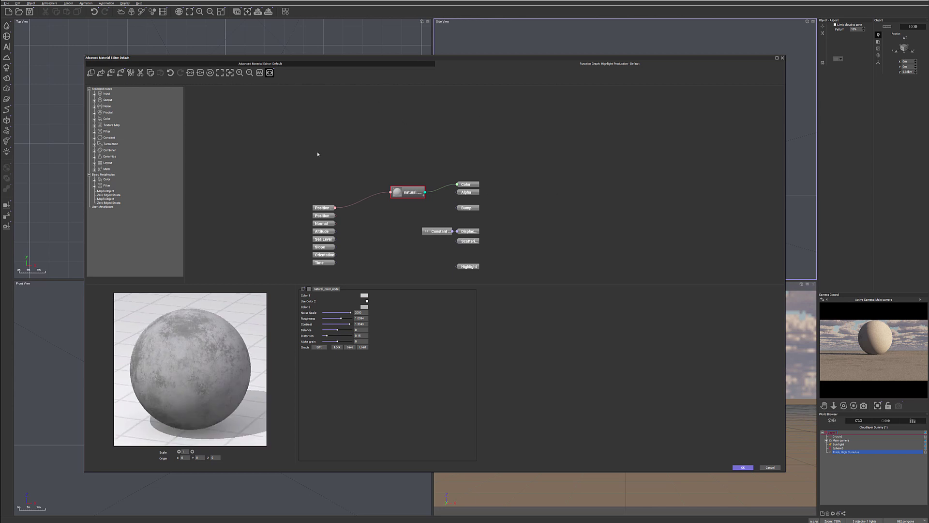
pyautogui.moveTo(400, 173); pyautogui.dragTo(467, 145)
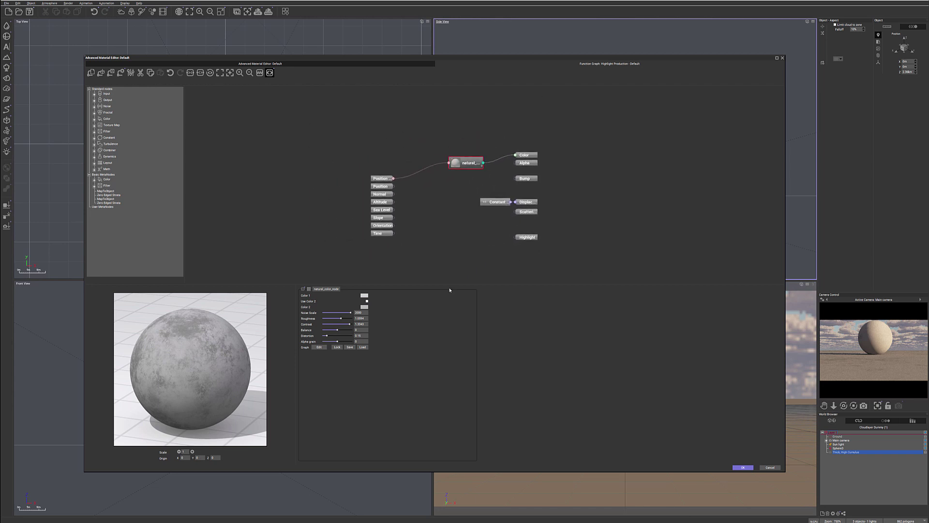
pyautogui.scroll(2, 442, 204)
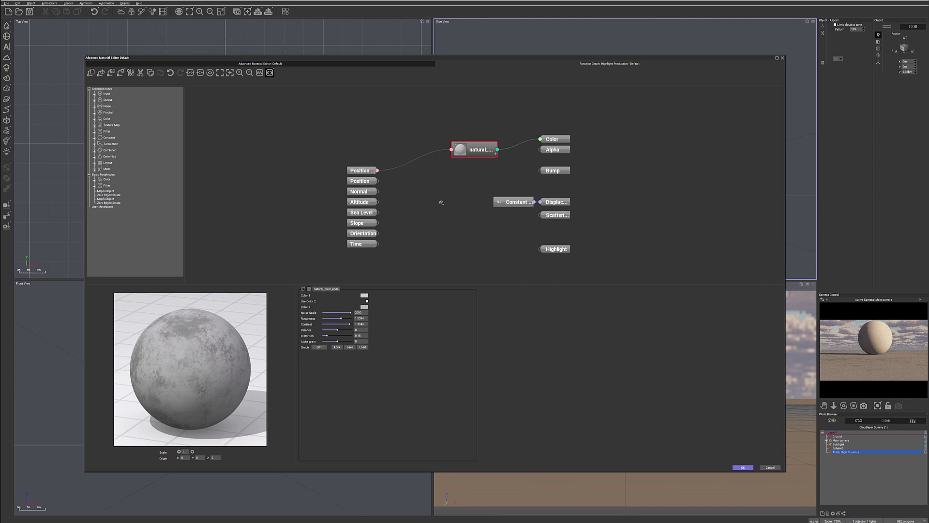
pyautogui.scroll(-4, 442, 203)
pyautogui.scroll(3, 441, 203)
pyautogui.scroll(-1, 442, 202)
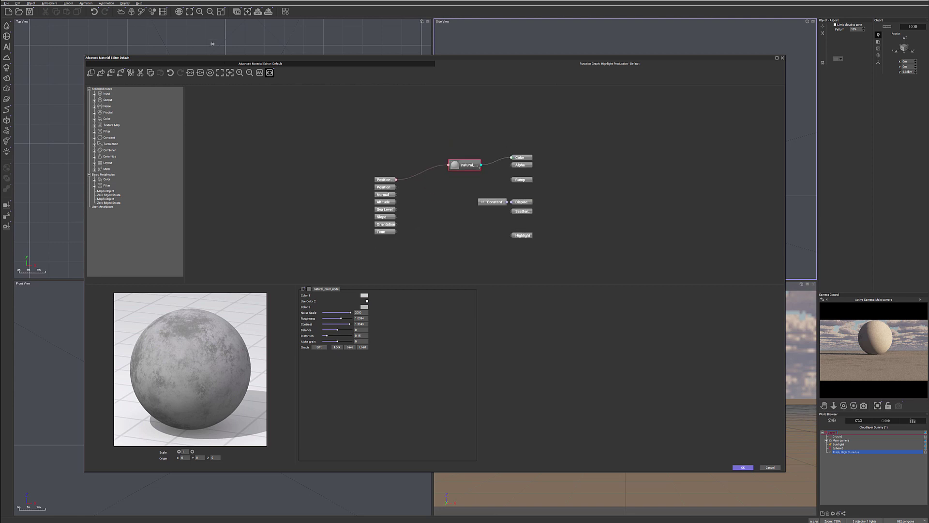
pyautogui.click(240, 73)
pyautogui.scroll(-2, 492, 209)
pyautogui.scroll(4, 465, 198)
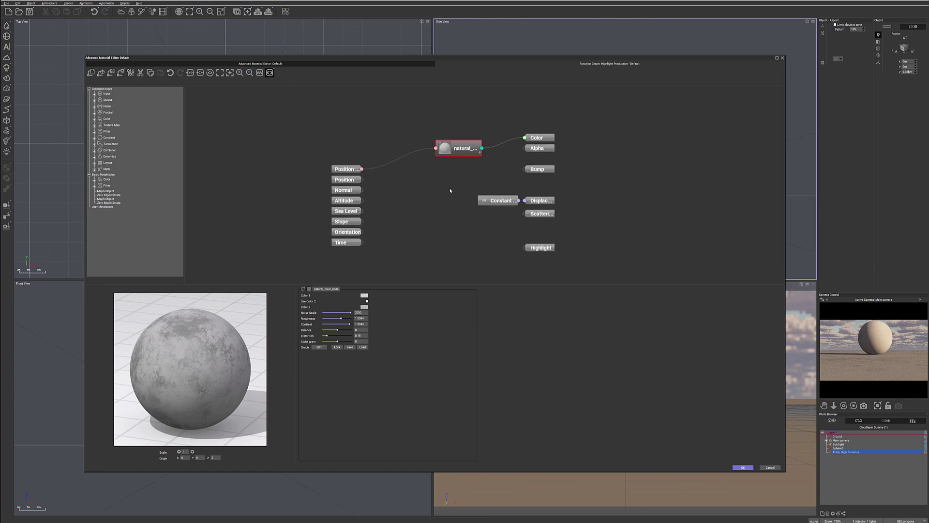
# - View the settings of the Constant and natural color nodes, and look through the Input category of the standard nodes
pyautogui.moveTo(446, 188); pyautogui.dragTo(538, 213)
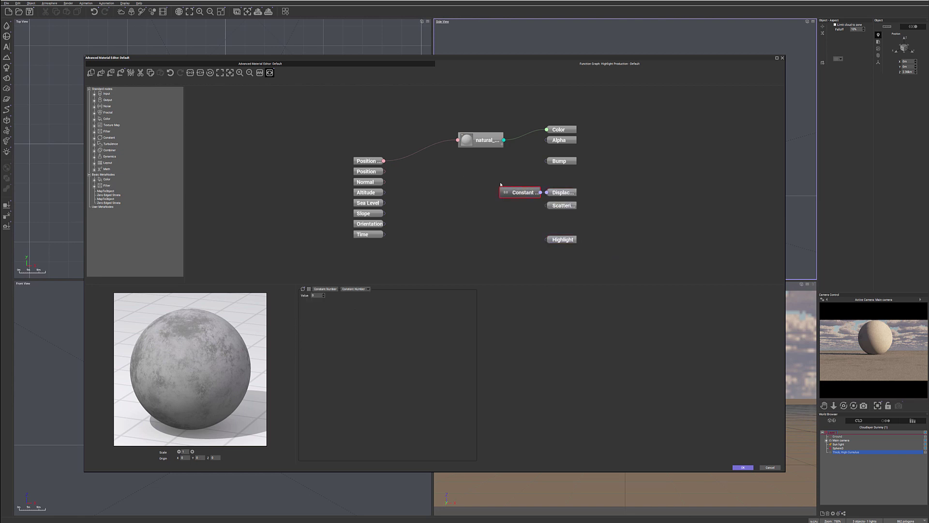
pyautogui.click(480, 140)
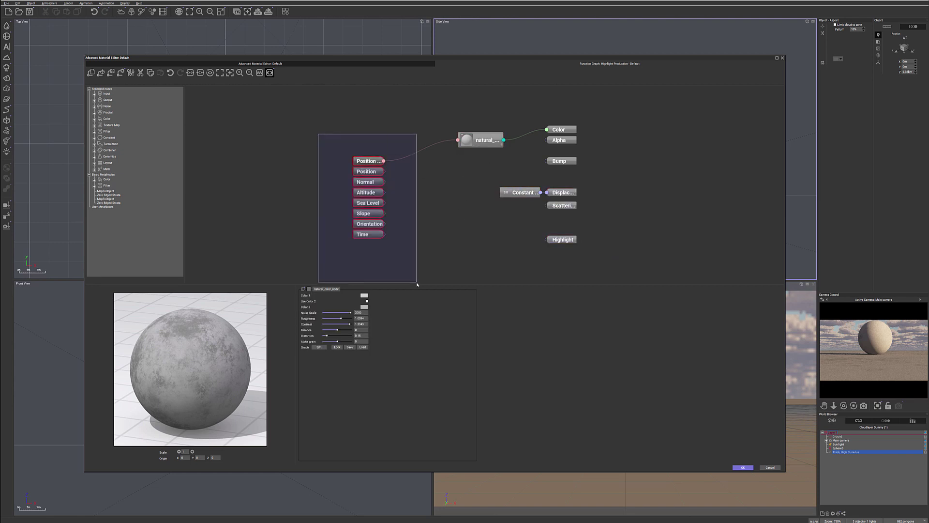
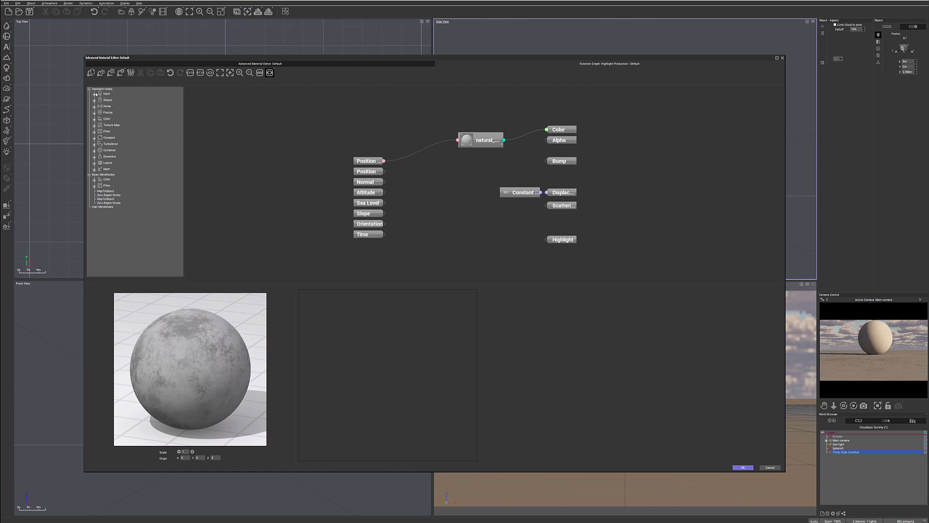
pyautogui.click(99, 198)
pyautogui.click(94, 94)
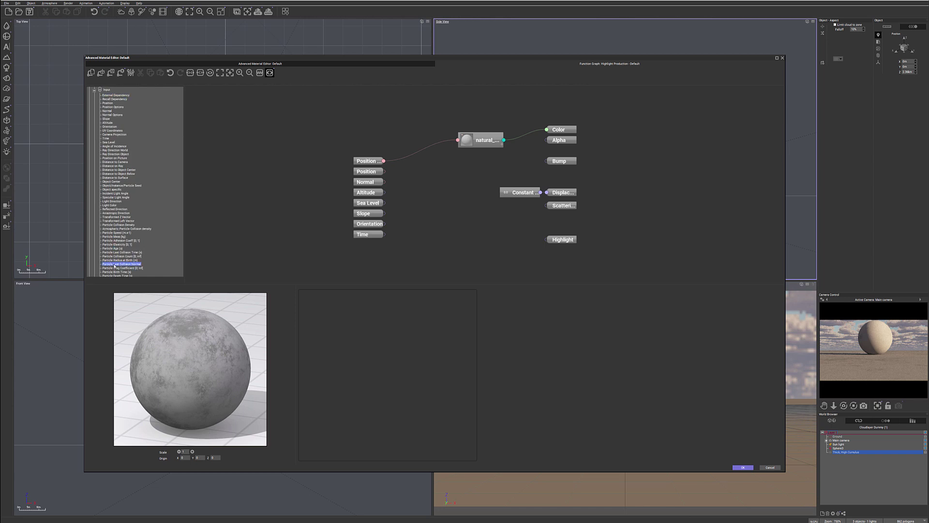
pyautogui.click(94, 91)
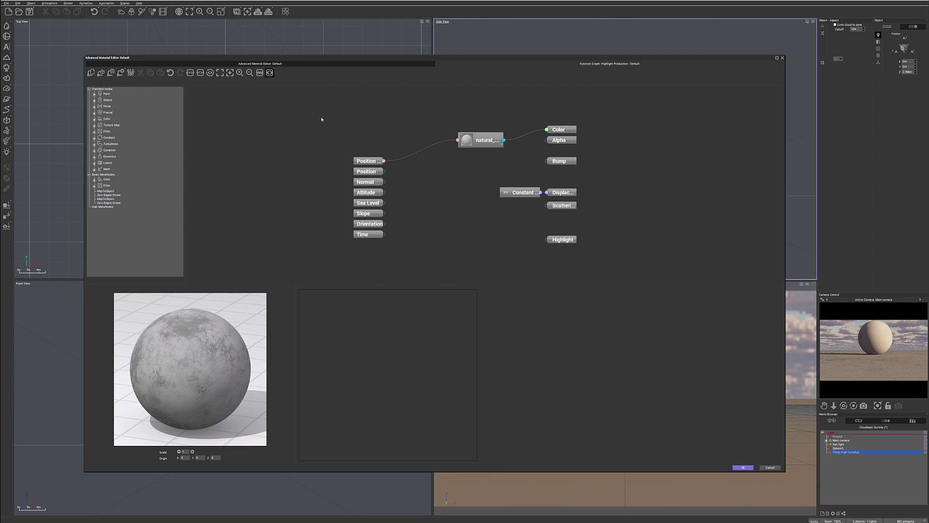
# - Browse the node categories that can be inserted in the graph, such as Input, Noise and Math, without adding a node
pyautogui.rightClick(357, 128)
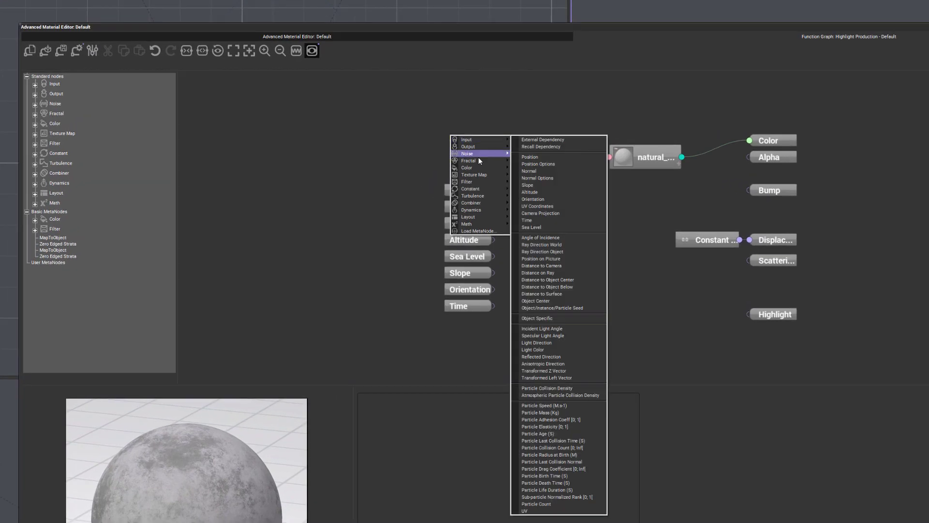
pyautogui.moveTo(486, 146)
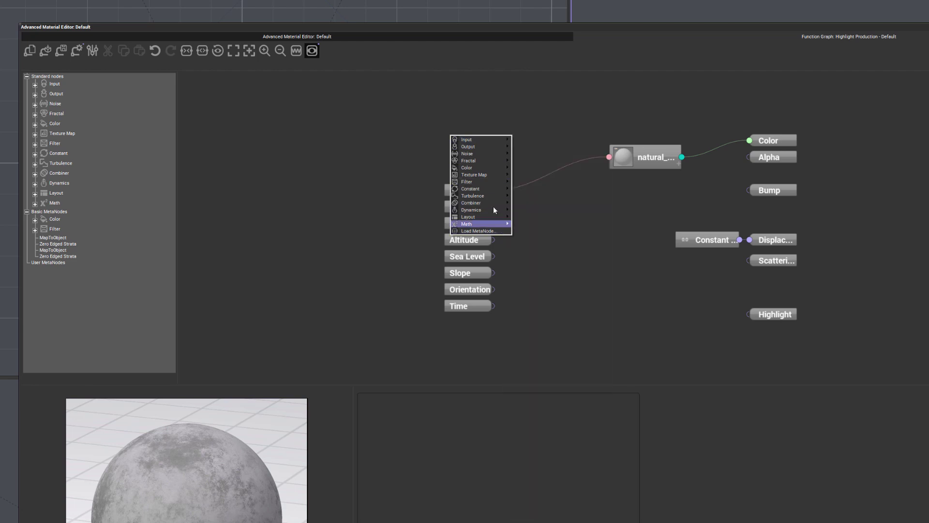
pyautogui.click(370, 98)
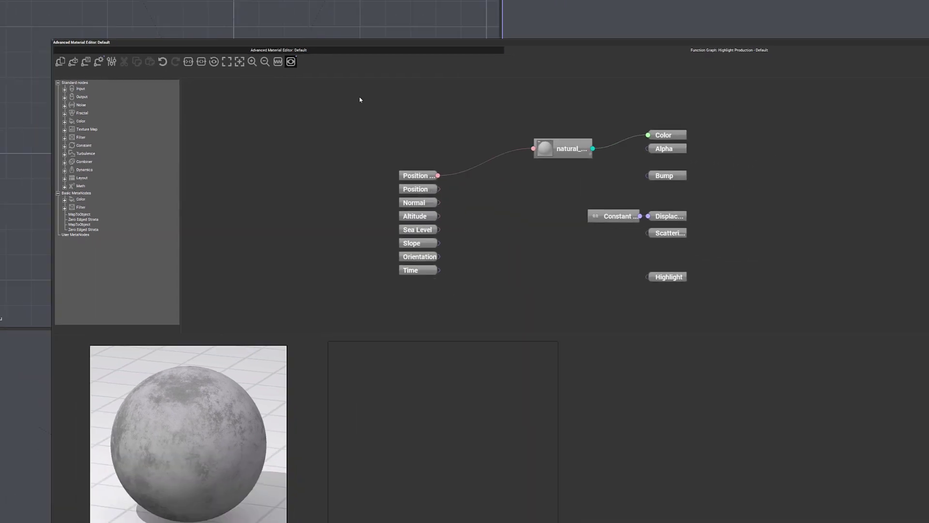
pyautogui.rightClick(513, 123)
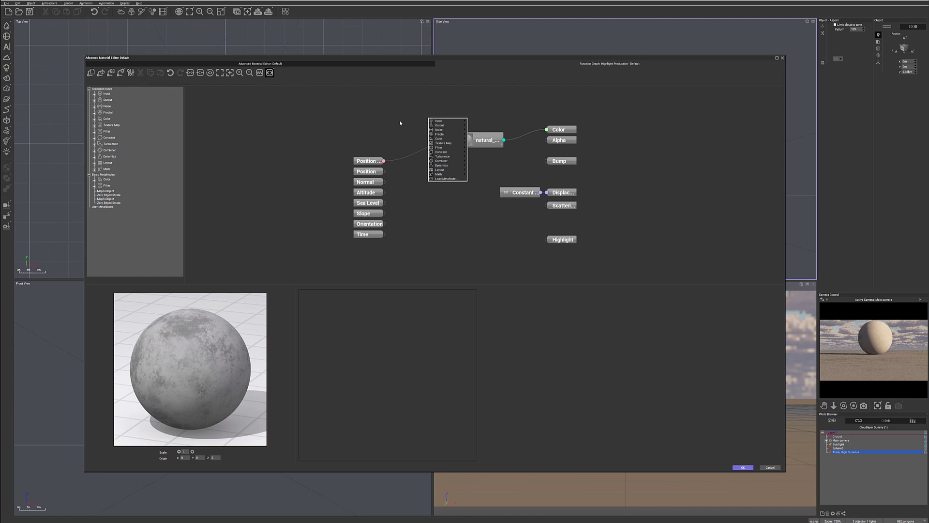
pyautogui.click(400, 123)
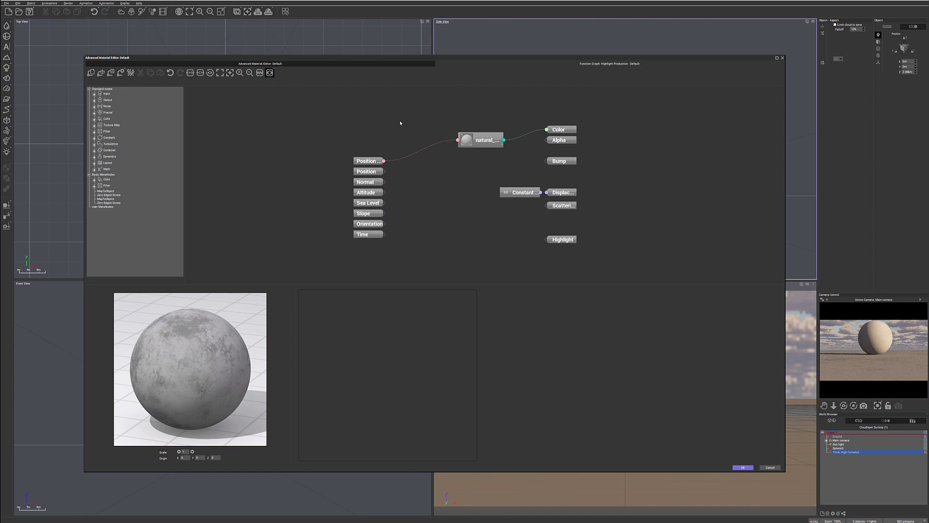
pyautogui.rightClick(421, 205)
pyautogui.click(420, 192)
pyautogui.rightClick(468, 248)
pyautogui.click(465, 170)
pyautogui.rightClick(479, 135)
pyautogui.click(423, 180)
# - Move the Constant node farther from the Displacement output, select the natural color node, and check the material settings before returning to the graph
pyautogui.moveTo(521, 192); pyautogui.dragTo(483, 192)
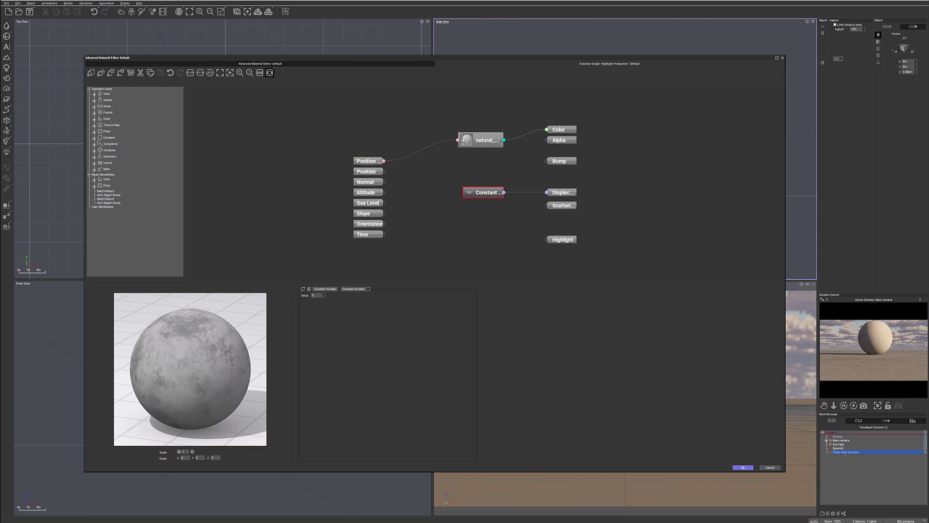
pyautogui.click(479, 140)
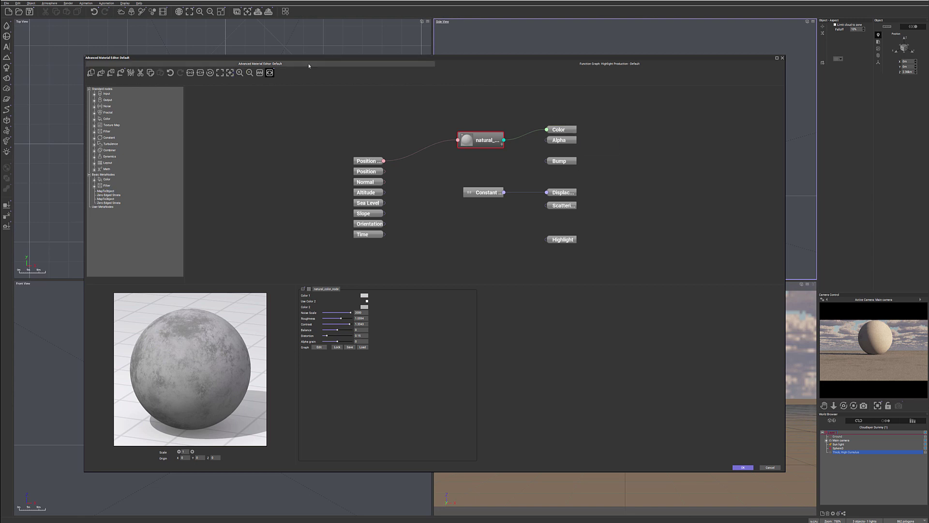
pyautogui.click(260, 63)
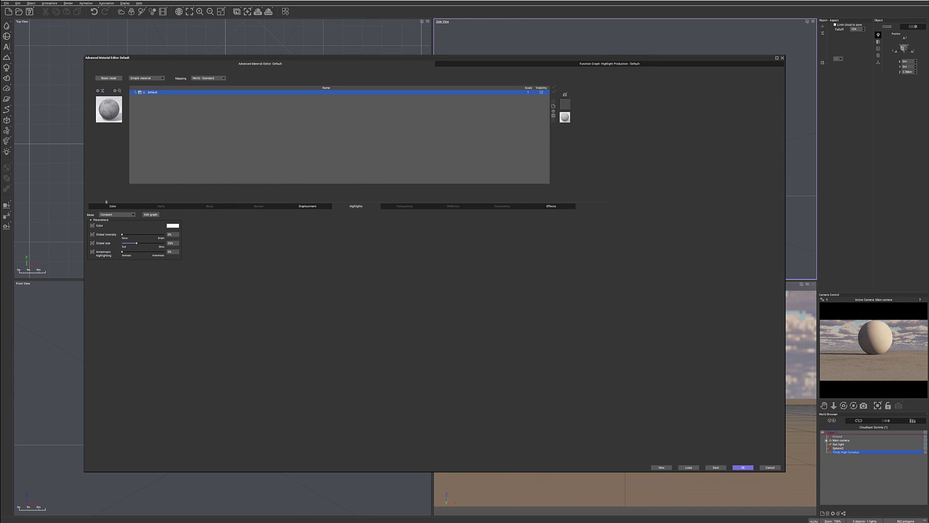
pyautogui.click(609, 67)
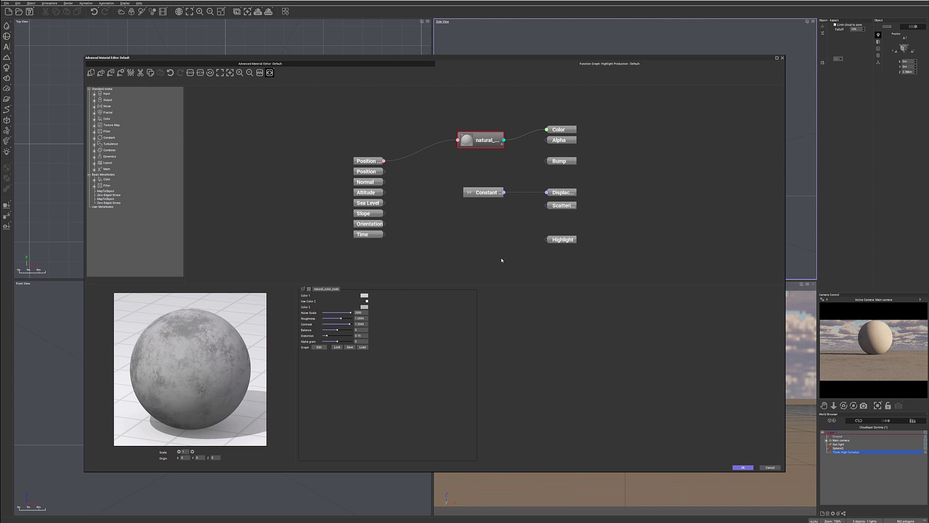
# - Move the whole column of input nodes, from Position to Time, farther away from the natural color node
pyautogui.moveTo(386, 144); pyautogui.dragTo(351, 245)
pyautogui.moveTo(384, 161); pyautogui.dragTo(426, 162)
pyautogui.moveTo(361, 161); pyautogui.dragTo(264, 141)
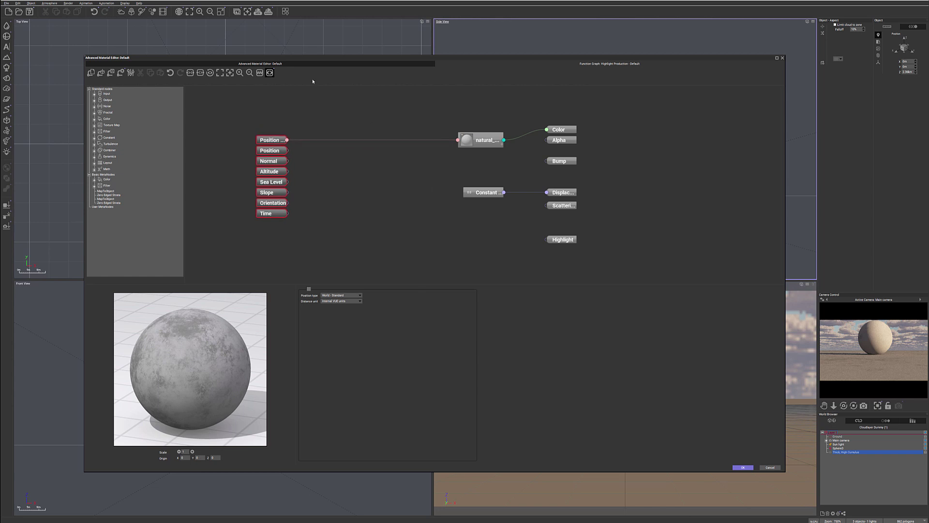
pyautogui.click(319, 117)
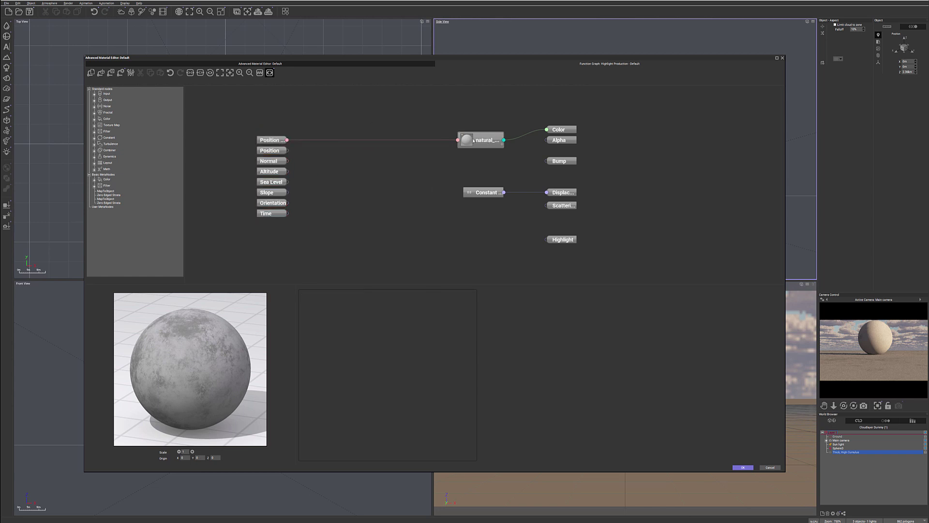
# - Delete the natural color node that feeds the Color output
pyautogui.moveTo(487, 140); pyautogui.dragTo(442, 128)
pyautogui.click(443, 127)
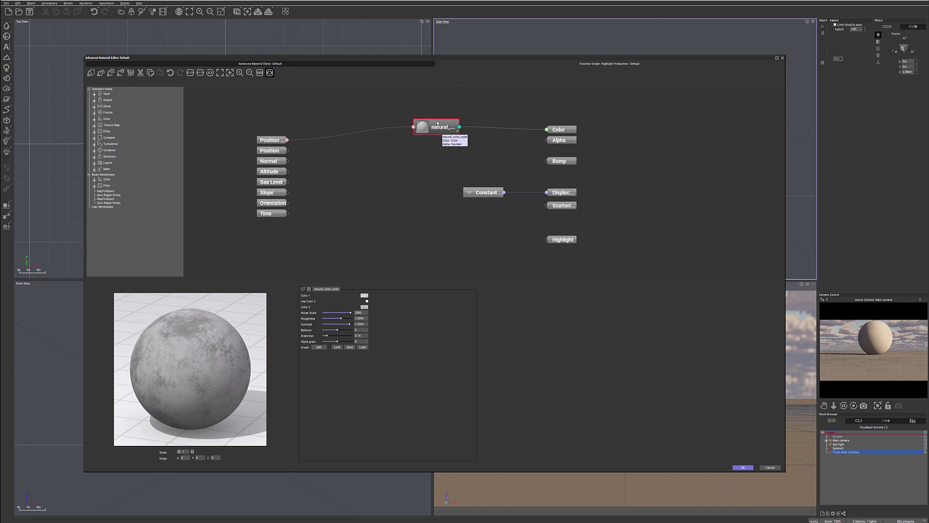
pyautogui.press('Delete')
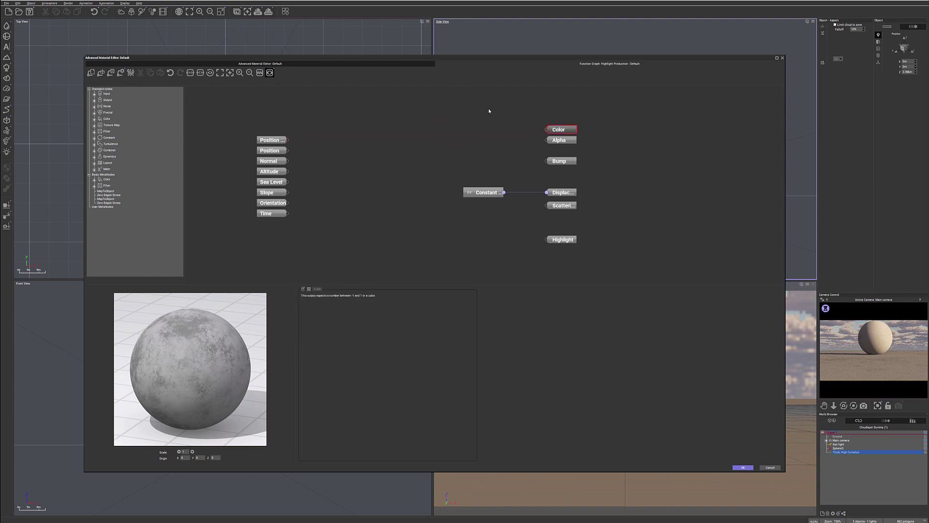
# - Move the material editor window farther away from the camera preview
pyautogui.moveTo(603, 57); pyautogui.dragTo(563, 58)
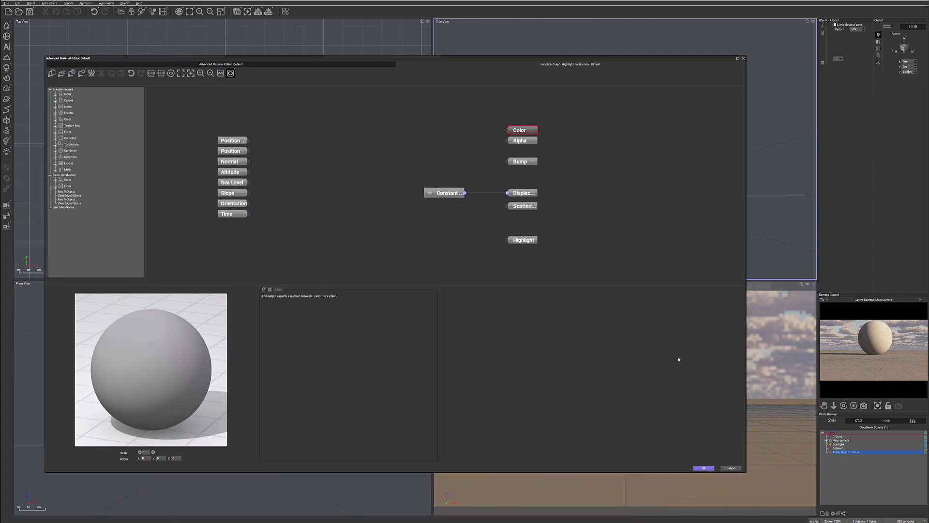
pyautogui.rightClick(882, 344)
pyautogui.press('Escape')
# - Add a Color Map node from the Color category to the empty area between the input and output nodes
pyautogui.rightClick(358, 133)
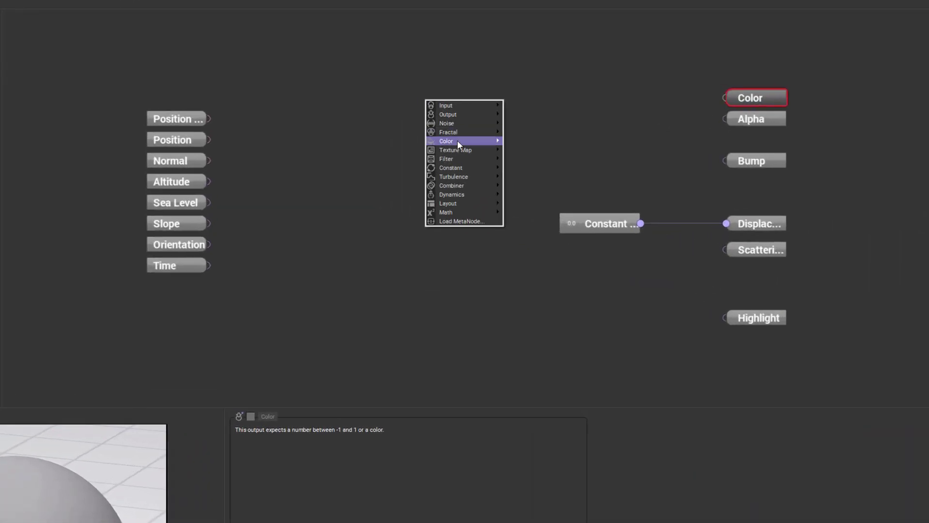
pyautogui.moveTo(459, 144)
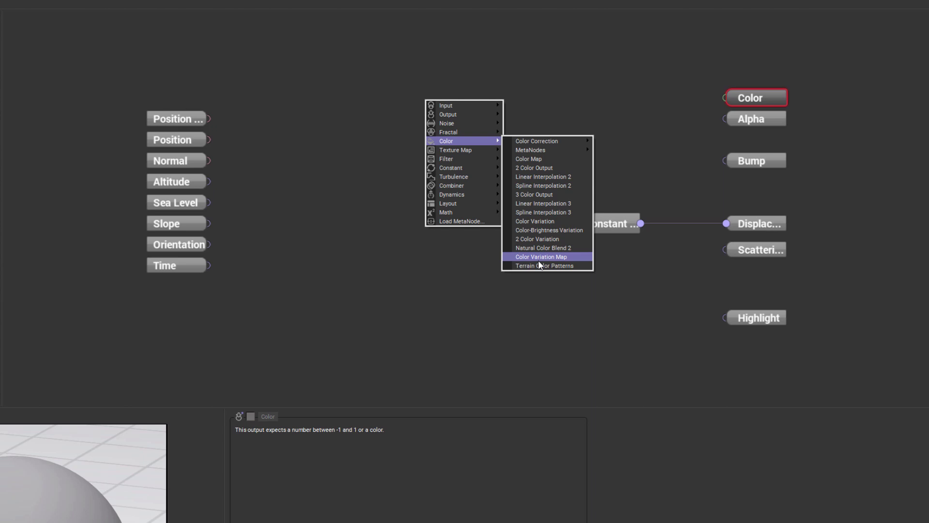
pyautogui.click(553, 163)
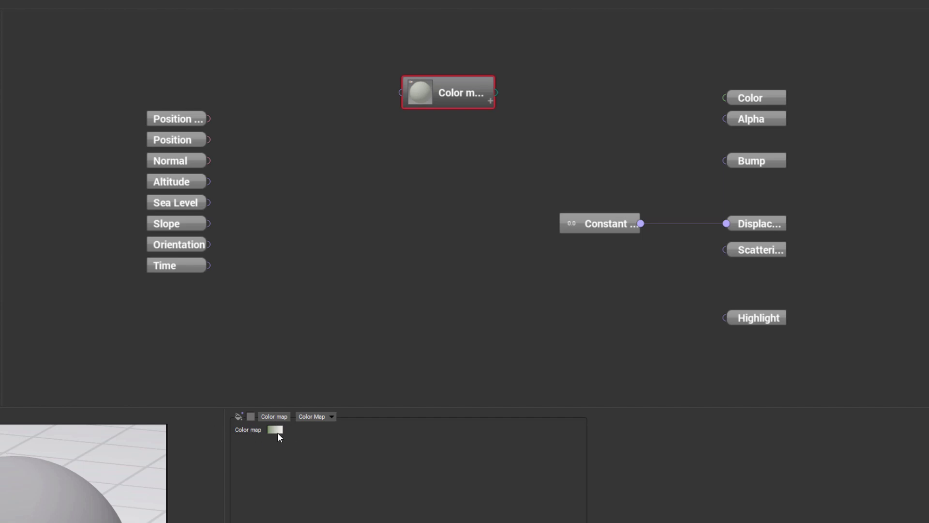
# - View the options of the new node's color map parameter, open the map for editing, and place its editor below the node
pyautogui.rightClick(248, 430)
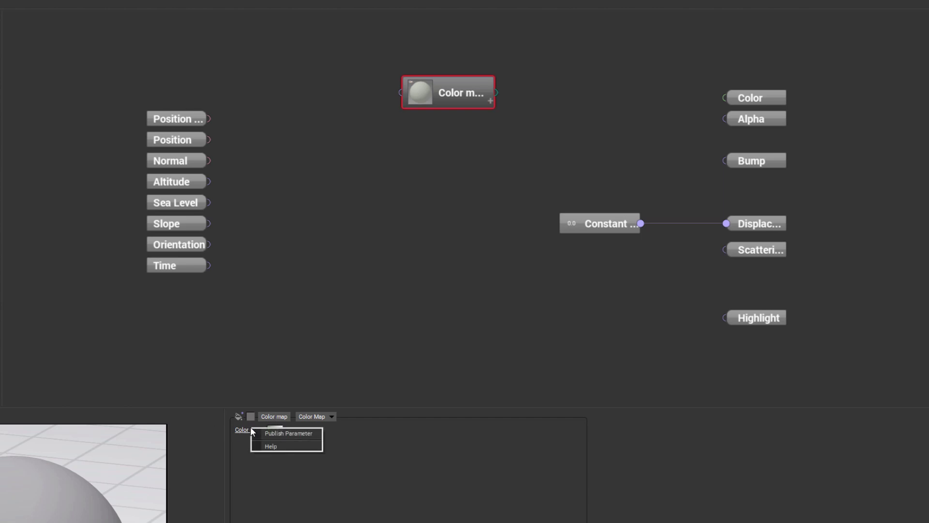
pyautogui.click(252, 438)
pyautogui.rightClick(277, 430)
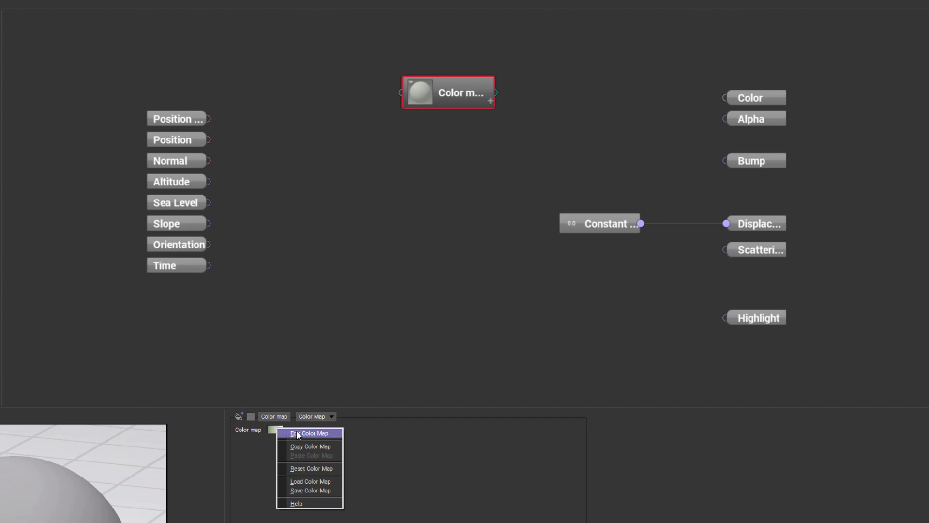
pyautogui.click(298, 433)
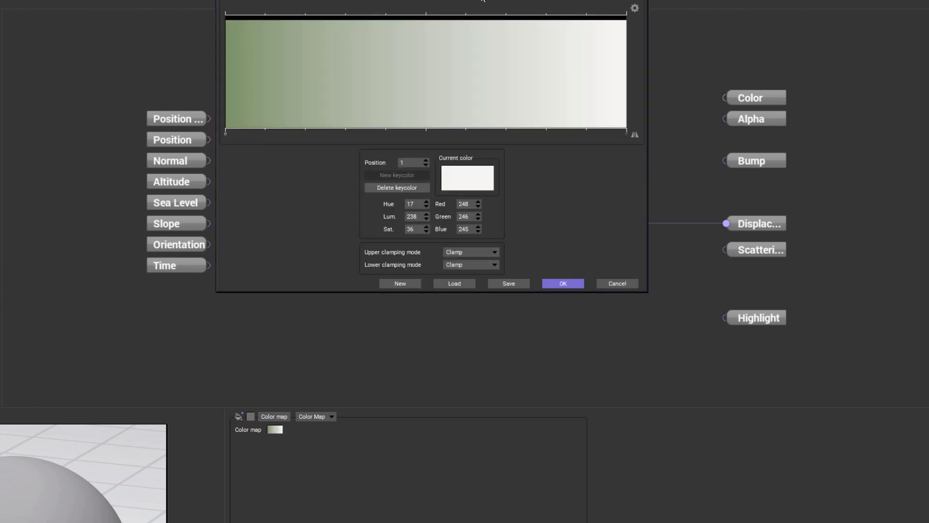
pyautogui.moveTo(483, 0); pyautogui.dragTo(547, 94)
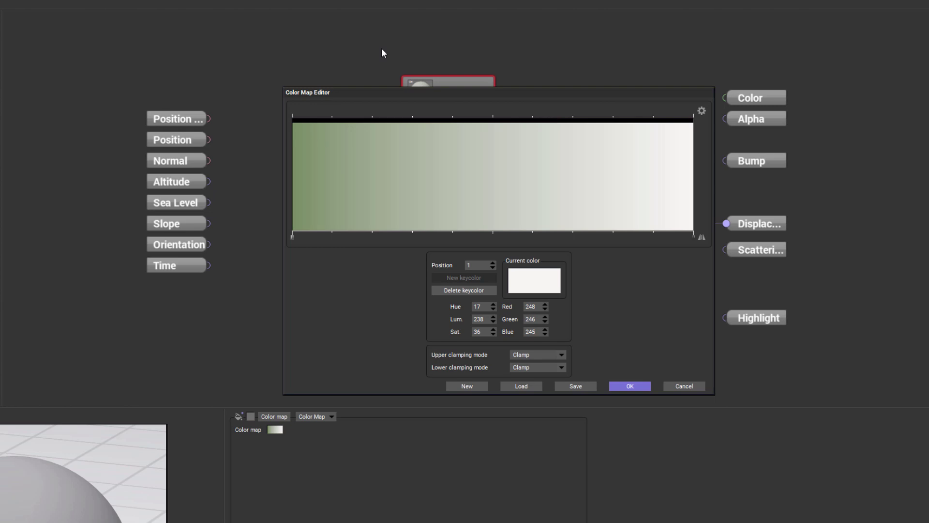
pyautogui.moveTo(417, 91); pyautogui.dragTo(405, 142)
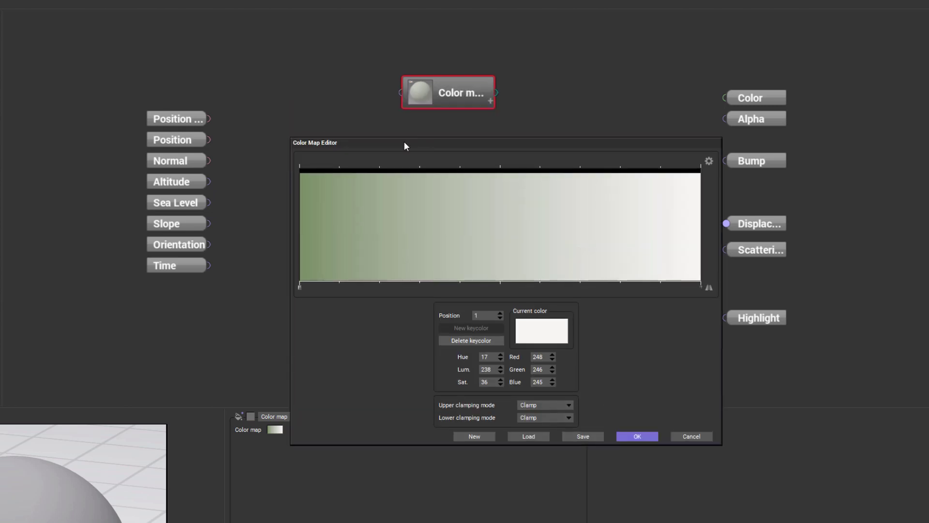
# - Change the color map's start keycolor at position -1 to red with Red 240, Green 0 and Blue 0
pyautogui.click(299, 287)
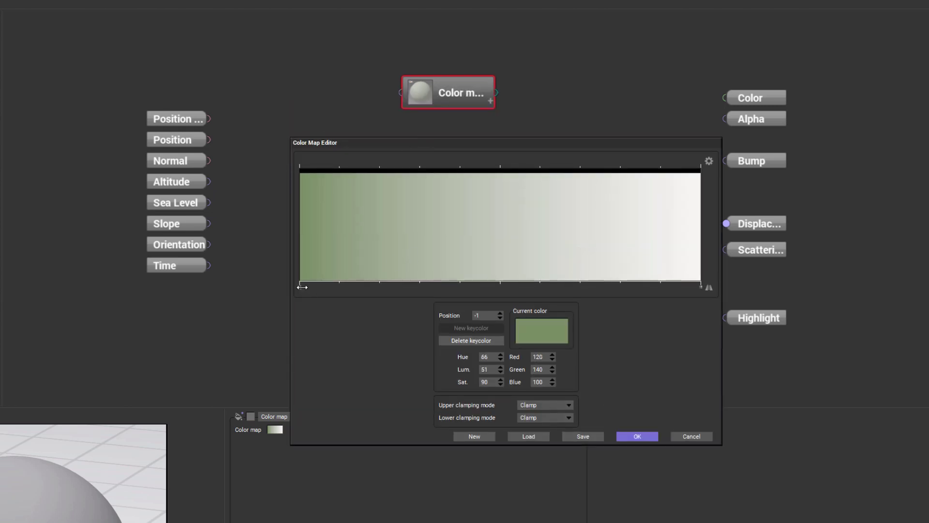
pyautogui.click(544, 327)
pyautogui.moveTo(539, 303); pyautogui.dragTo(507, 275)
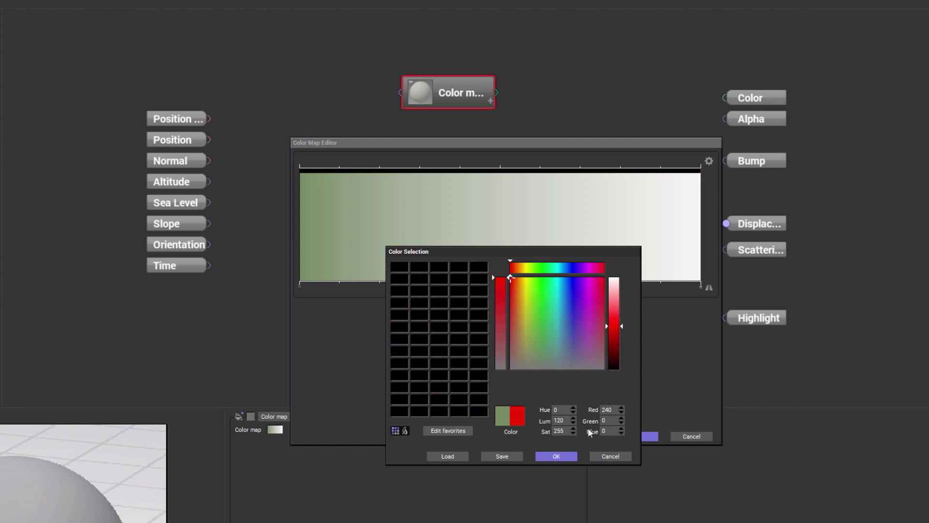
pyautogui.click(571, 457)
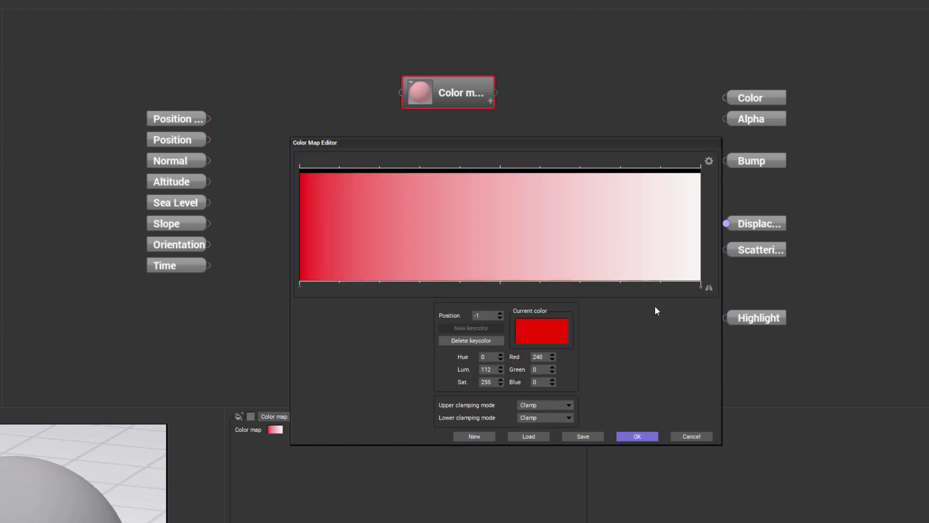
# - Change the color map's end keycolor at position 1 to pale pink with Red 255, Green 238 and Blue 238
pyautogui.click(700, 288)
pyautogui.click(539, 332)
pyautogui.moveTo(512, 315); pyautogui.dragTo(508, 282)
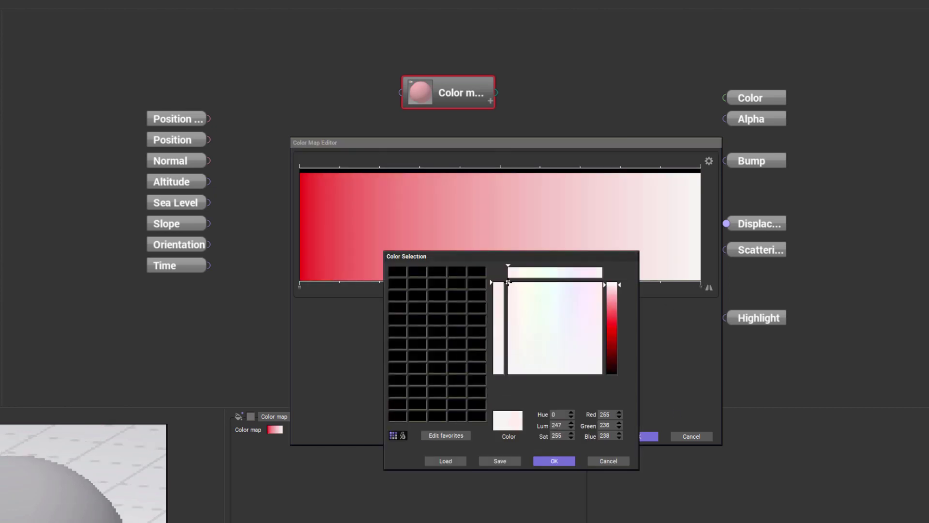
pyautogui.click(556, 463)
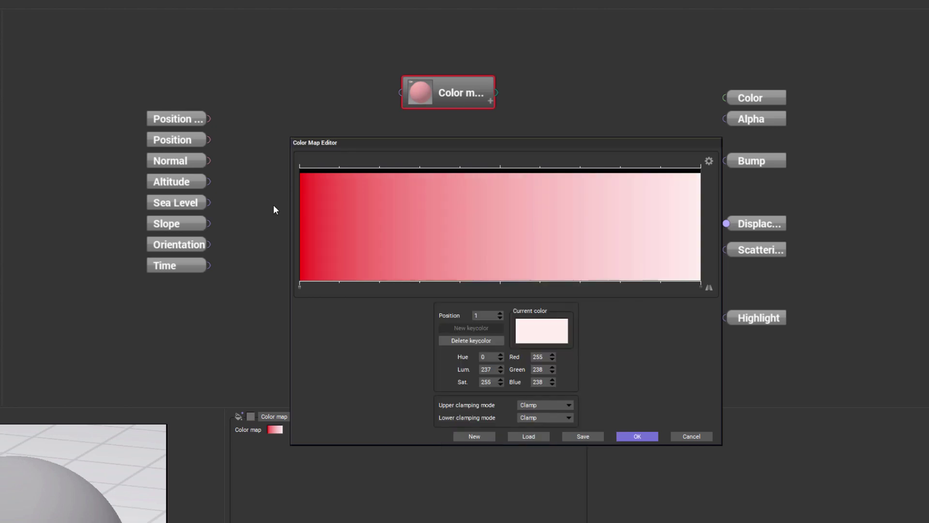
# - Set the color map's end keycolor to red with Red 249, Green 0 and Blue 0, and accept the map
pyautogui.click(559, 337)
pyautogui.moveTo(636, 368); pyautogui.dragTo(631, 329)
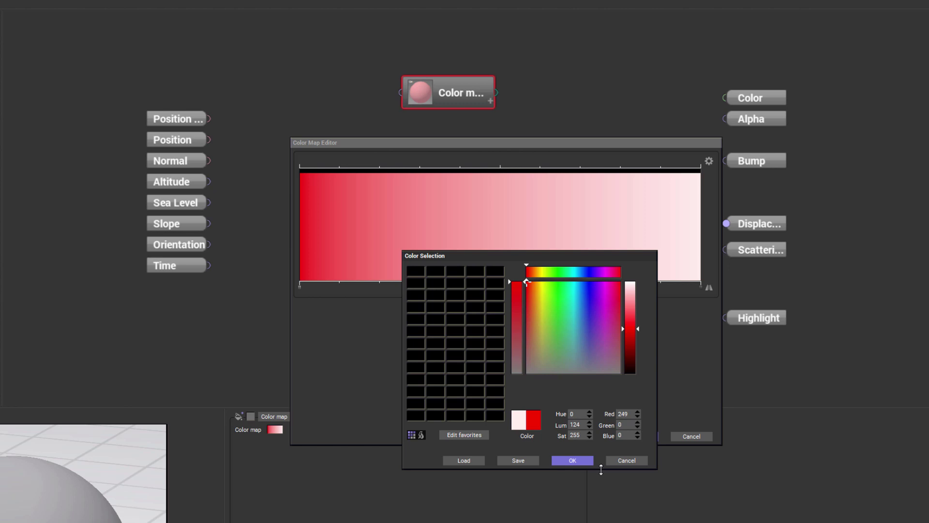
pyautogui.click(583, 463)
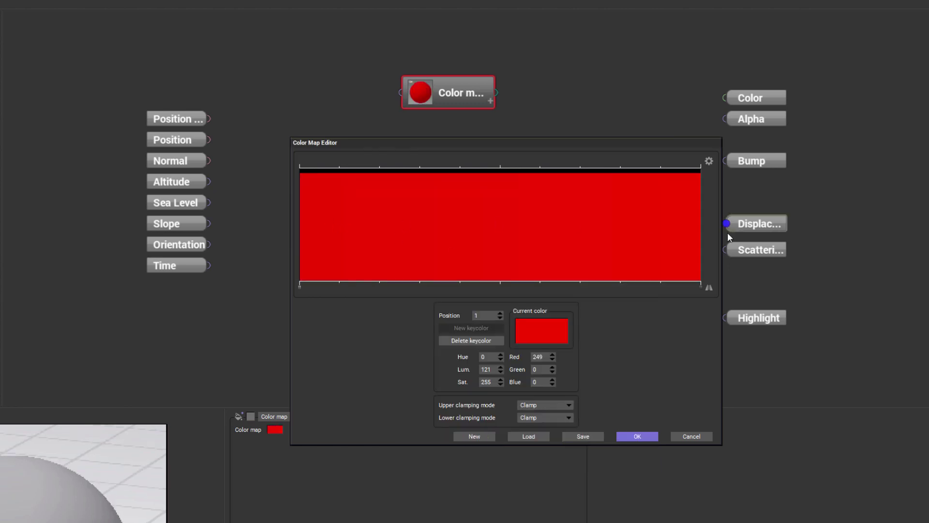
pyautogui.click(629, 437)
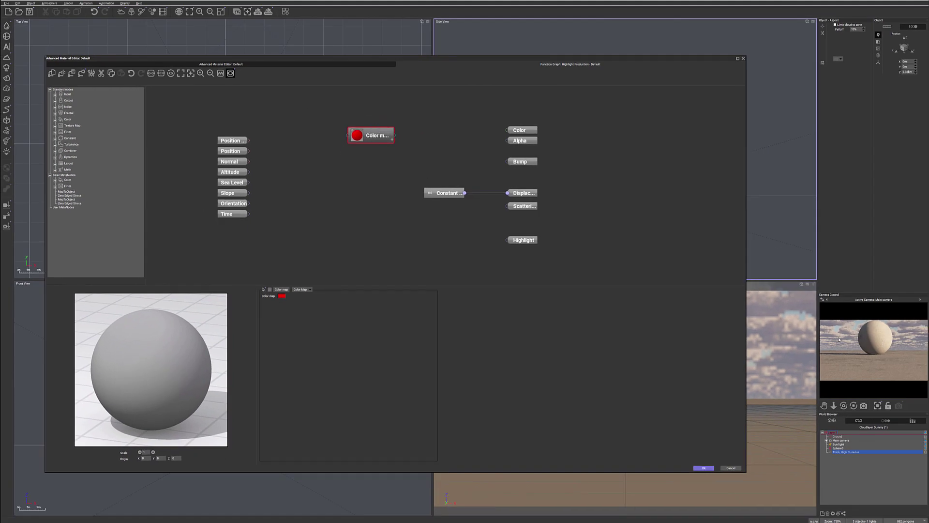
# - Connect the Color Map node's output to the material's Color output, and select that output node
pyautogui.rightClick(877, 336)
pyautogui.click(379, 129)
pyautogui.moveTo(418, 141); pyautogui.dragTo(396, 164)
pyautogui.moveTo(383, 201); pyautogui.dragTo(448, 134)
pyautogui.moveTo(447, 133)
pyautogui.mouseDown()
pyautogui.moveTo(395, 139)
pyautogui.moveTo(436, 138)
pyautogui.mouseUp()
pyautogui.moveTo(436, 139); pyautogui.dragTo(508, 132)
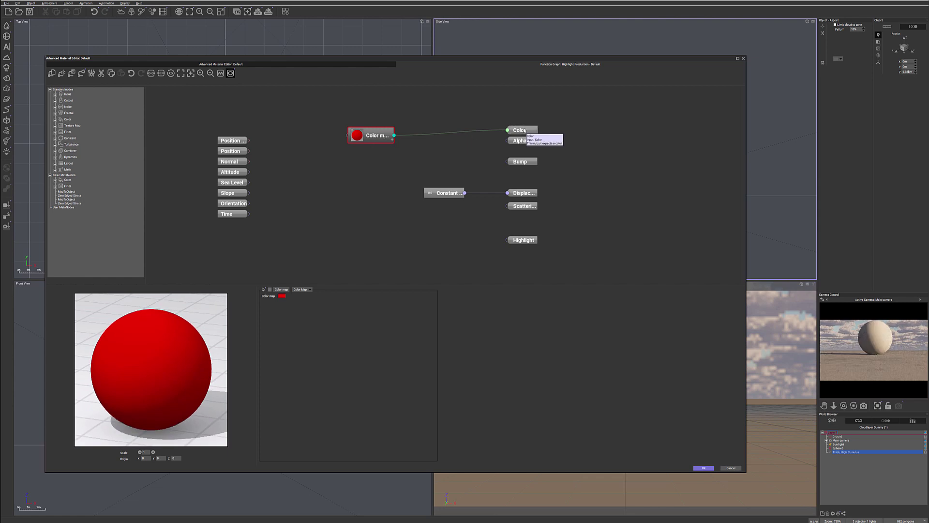
pyautogui.click(521, 131)
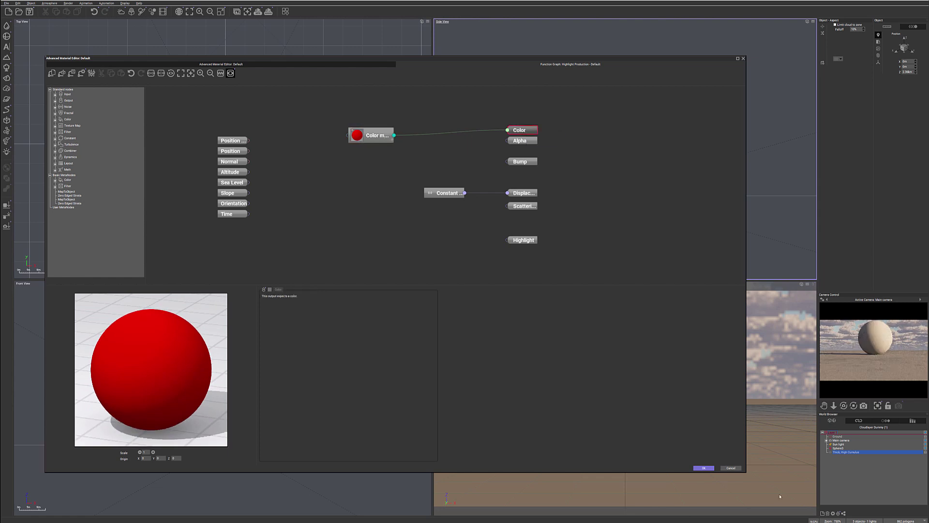
# - Accept the material changes and deselect the sphere to view its new color in the scene
pyautogui.click(704, 468)
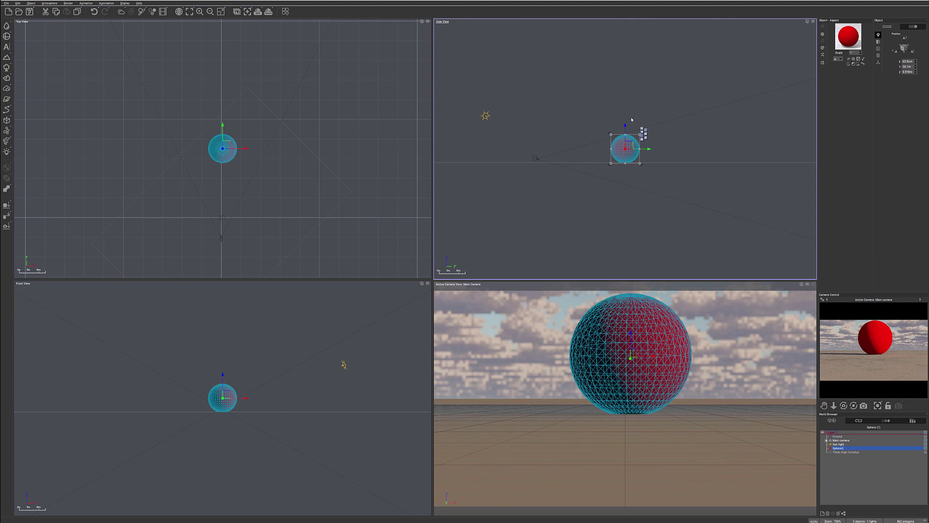
pyautogui.click(622, 182)
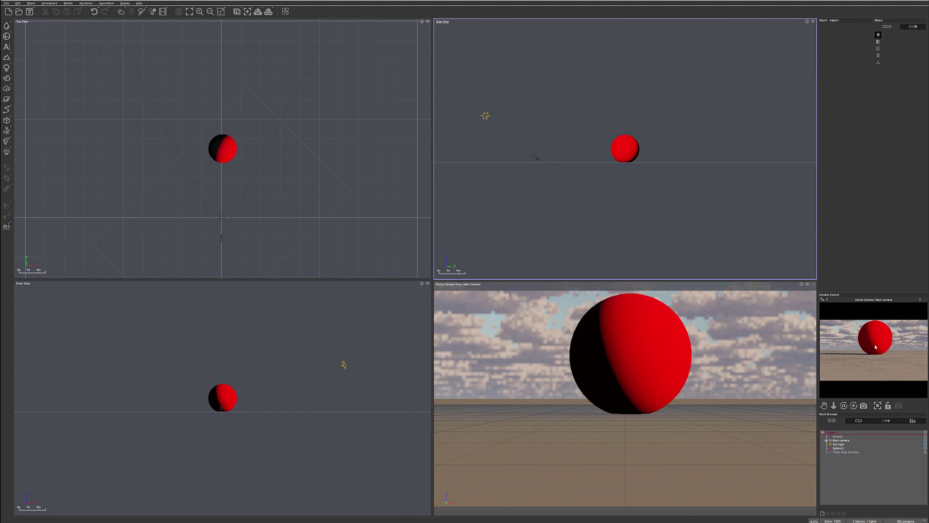
# - Select the sphere again and reopen the function graph of its material
pyautogui.click(838, 448)
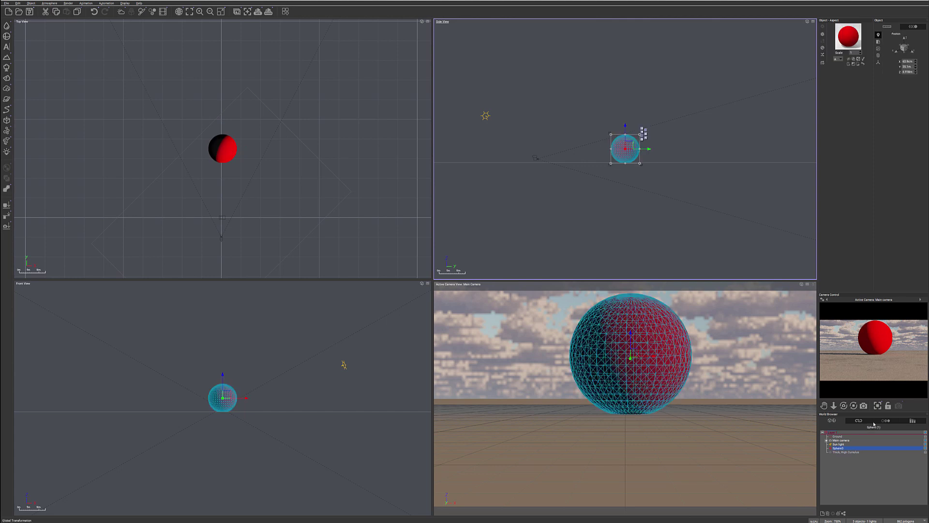
pyautogui.doubleClick(843, 40)
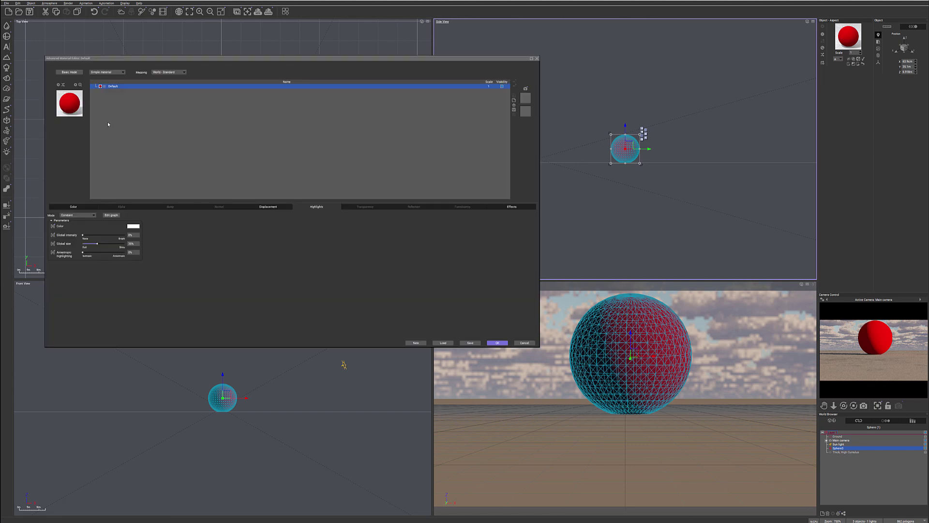
pyautogui.click(111, 215)
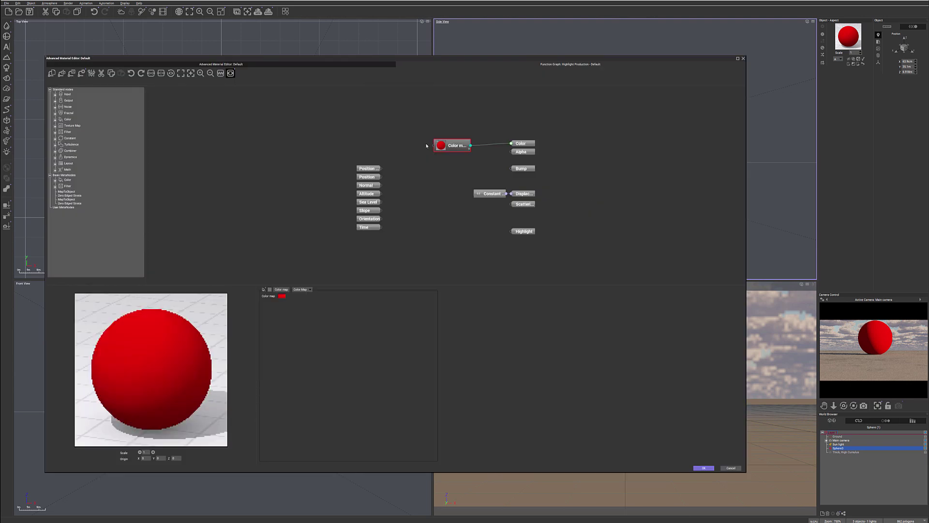
# - Move the whole group of input nodes and the Color Map node up and away from the output nodes
pyautogui.moveTo(453, 145); pyautogui.dragTo(439, 160)
pyautogui.moveTo(328, 141); pyautogui.dragTo(380, 261)
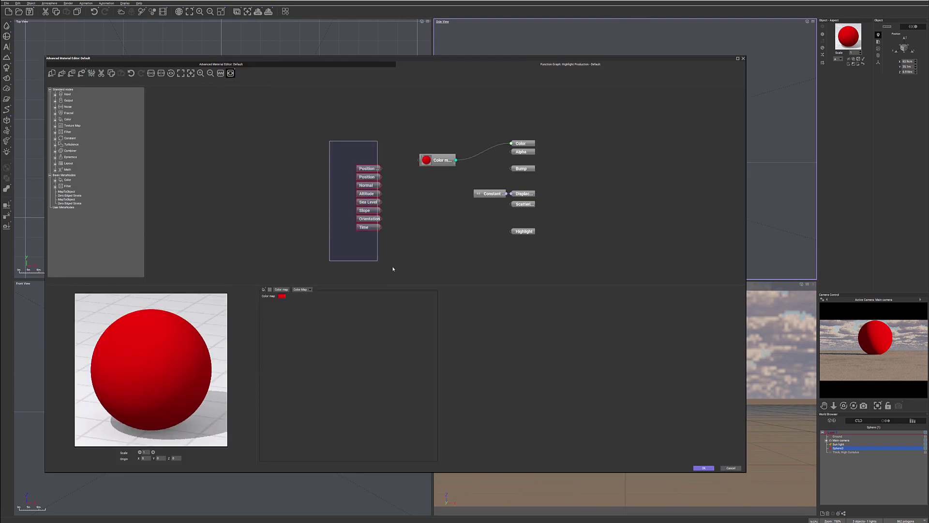
pyautogui.moveTo(368, 171); pyautogui.dragTo(332, 127)
pyautogui.moveTo(440, 157); pyautogui.dragTo(415, 132)
# - Move the output nodes together with the Constant node level with the Color Map node, and center the Color Map node between inputs and outputs
pyautogui.moveTo(556, 130); pyautogui.dragTo(473, 260)
pyautogui.moveTo(531, 144); pyautogui.dragTo(482, 235)
pyautogui.click(573, 133)
pyautogui.moveTo(537, 134); pyautogui.dragTo(537, 135)
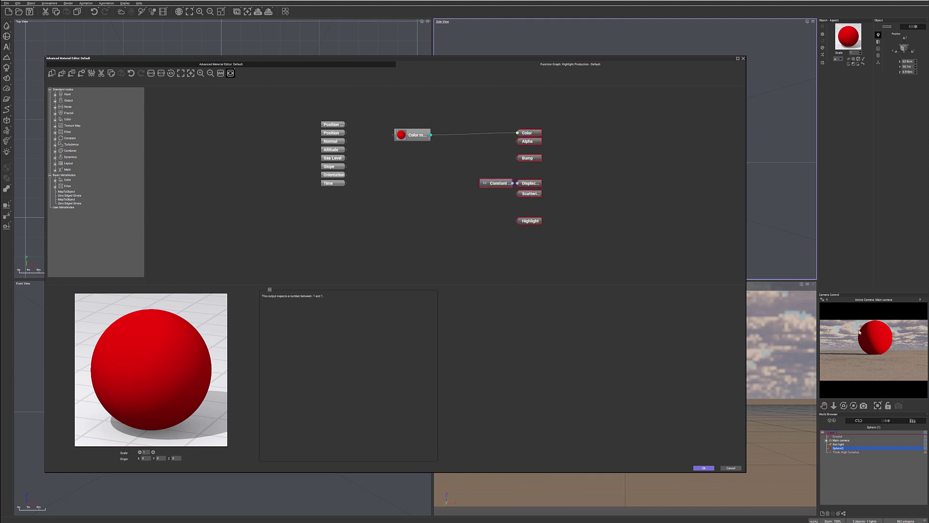
pyautogui.moveTo(411, 135); pyautogui.dragTo(425, 136)
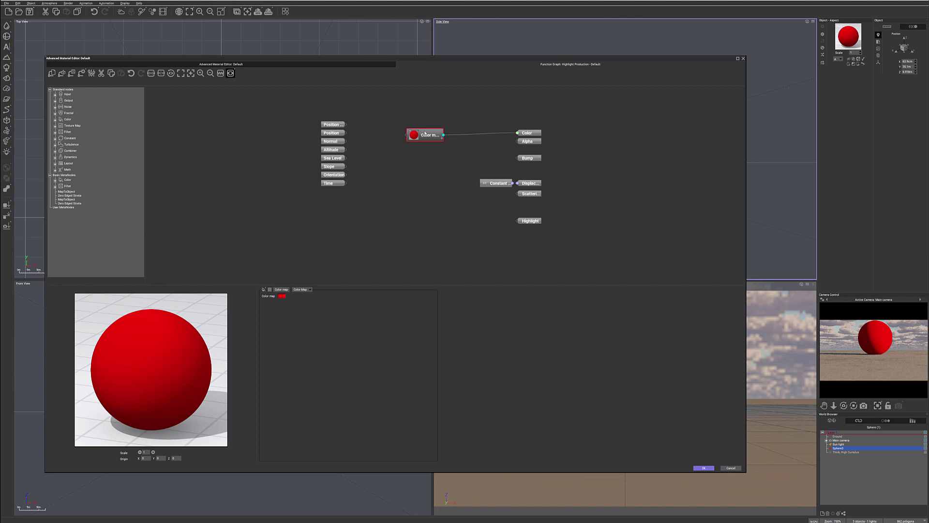
# - Edit the Color Map node's map, change its end keycolor to blue, and accept the red-to-blue gradient
pyautogui.click(283, 298)
pyautogui.click(285, 299)
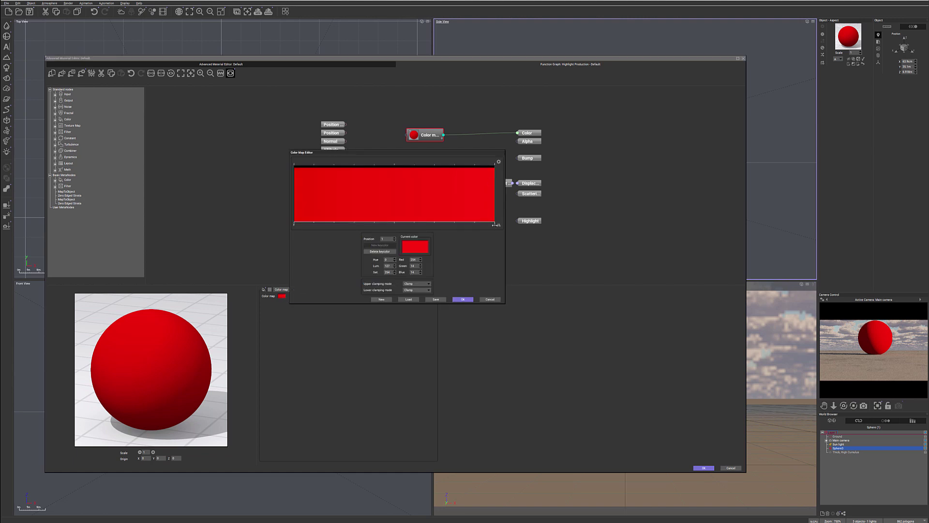
pyautogui.click(406, 253)
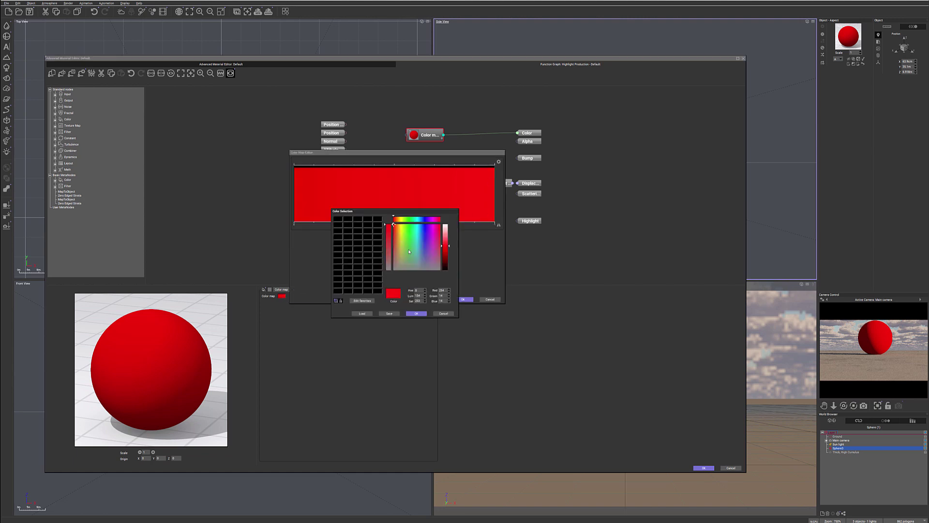
pyautogui.click(417, 313)
pyautogui.click(467, 301)
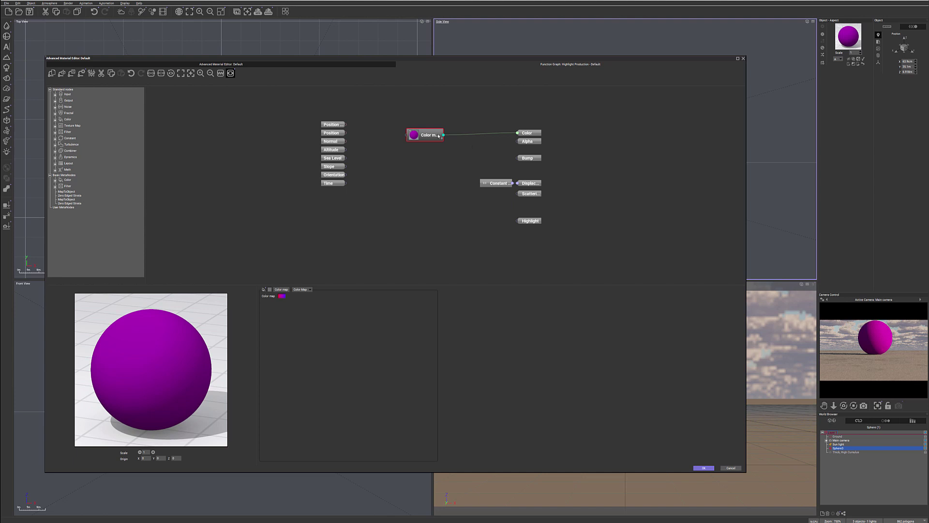
# - Reopen the Color Map node's map to examine its gradient, and close the editor
pyautogui.click(278, 298)
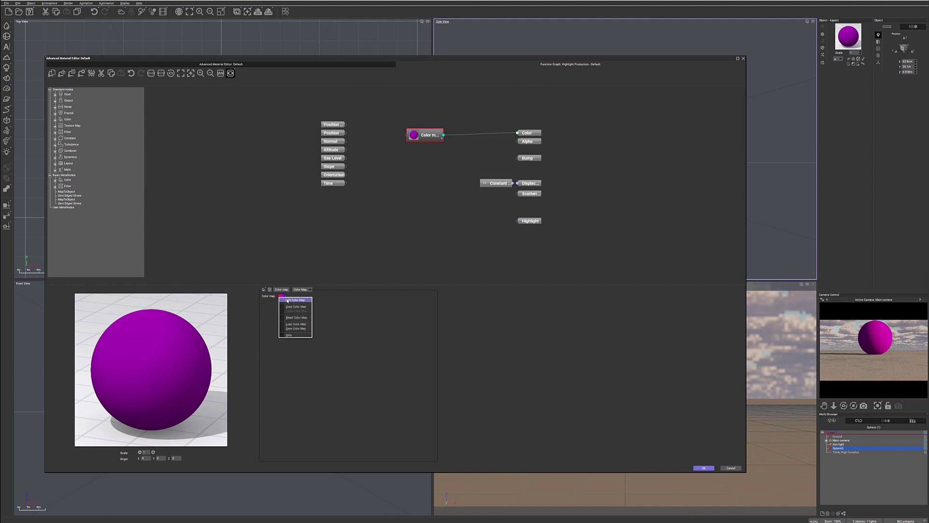
pyautogui.click(291, 300)
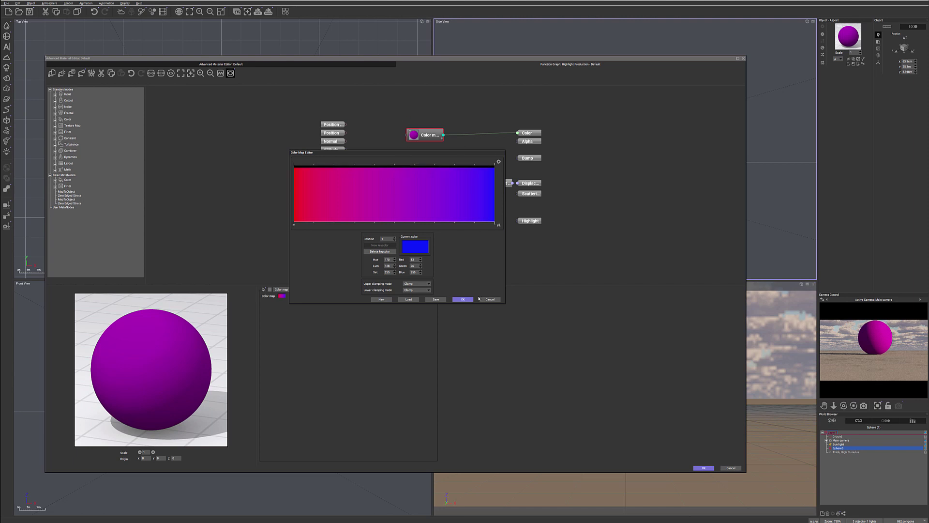
pyautogui.click(463, 299)
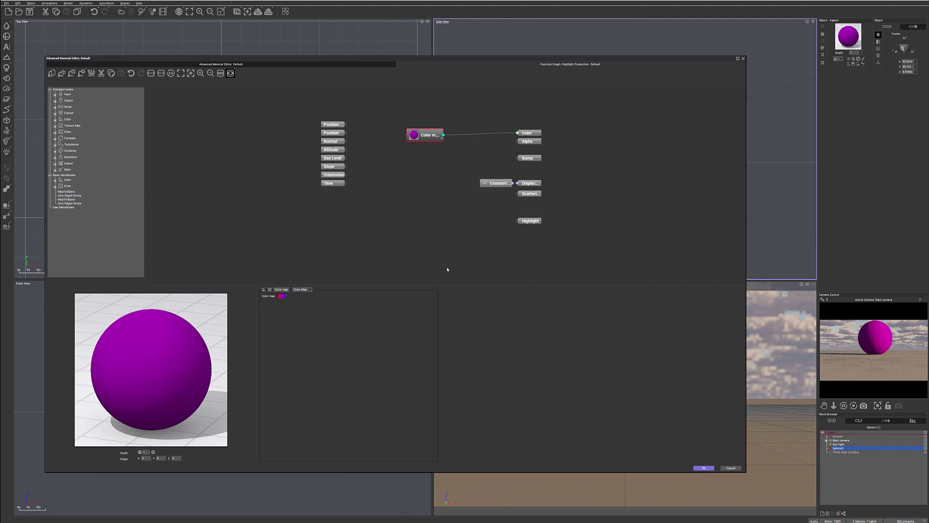
# - Refresh the camera preview, view the material's general settings, and return to the function graph
pyautogui.rightClick(893, 338)
pyautogui.click(903, 343)
pyautogui.rightClick(904, 339)
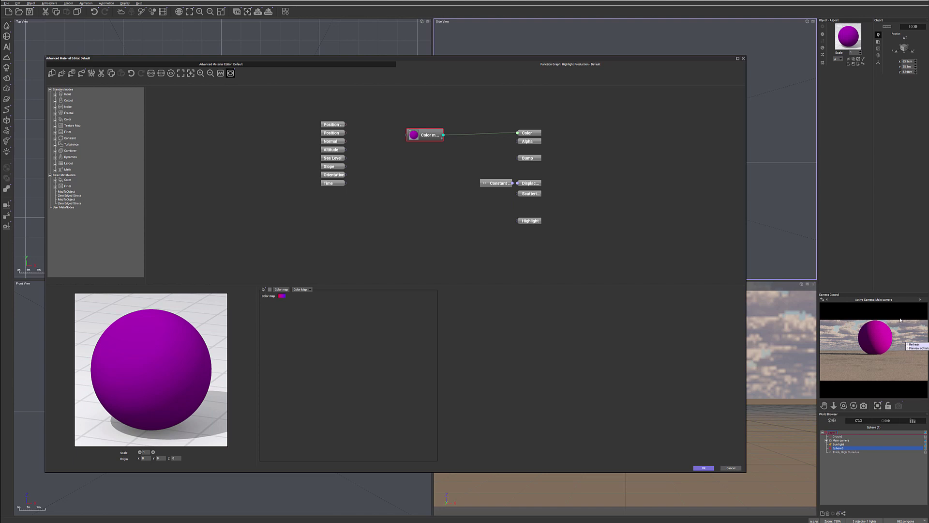
pyautogui.click(875, 344)
pyautogui.click(151, 72)
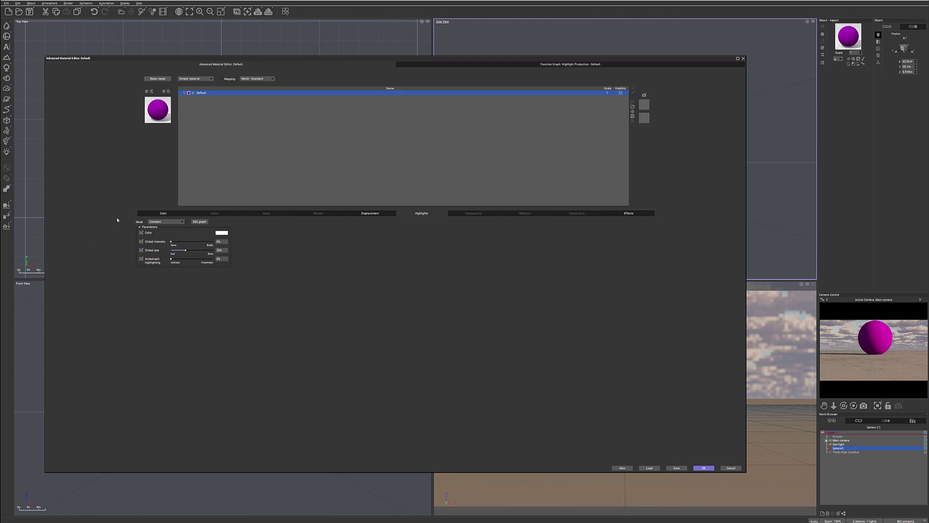
pyautogui.click(468, 61)
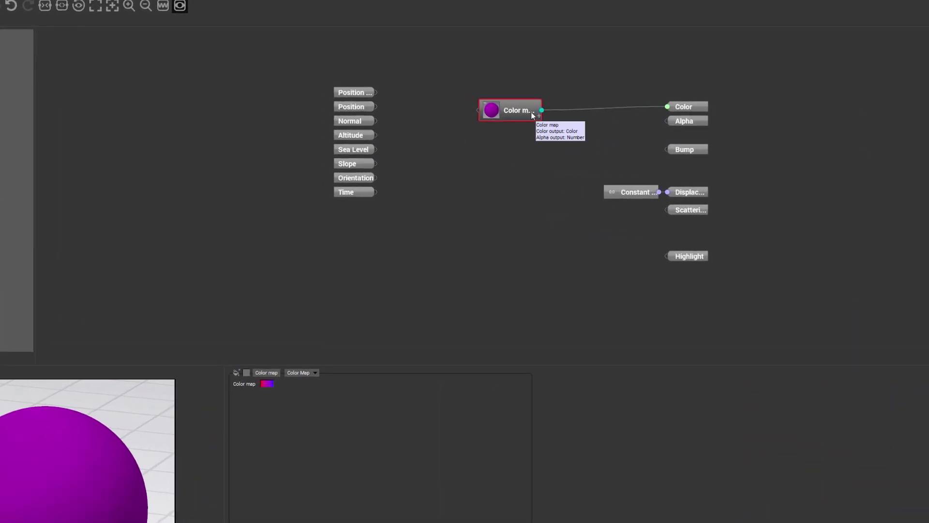
# - Try to connect the topmost Position input node to the Color Map node's input
pyautogui.moveTo(370, 92); pyautogui.dragTo(480, 111)
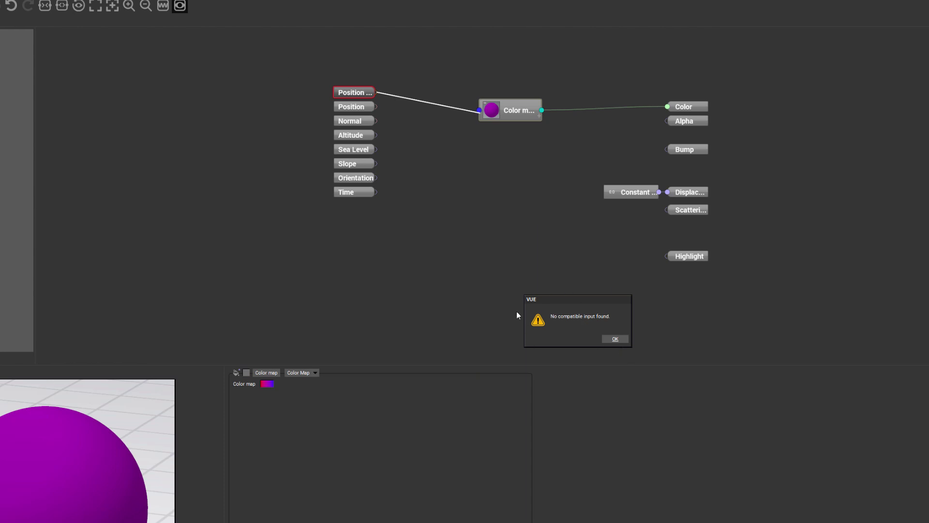
pyautogui.click(615, 339)
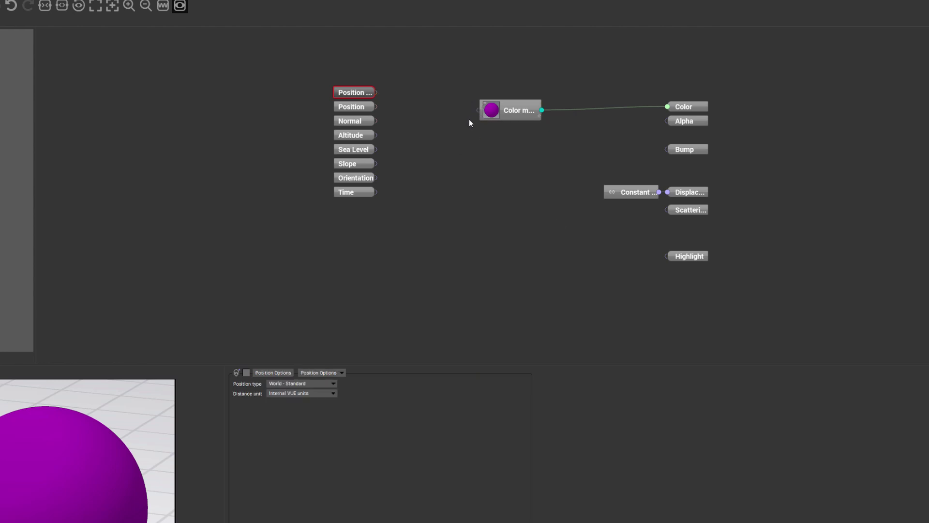
# - Connect the Altitude input node to the Color Map node's input and refresh the camera preview
pyautogui.scroll(1, 477, 107)
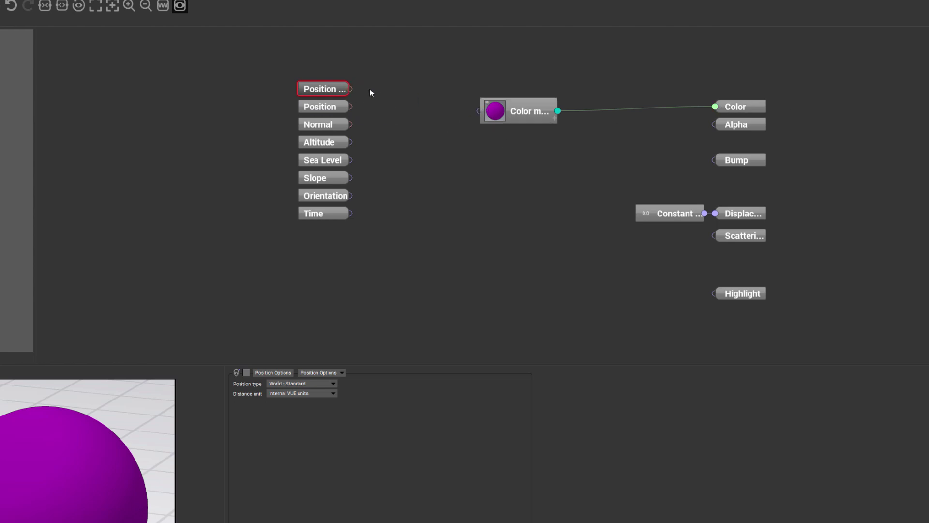
pyautogui.moveTo(349, 141); pyautogui.dragTo(479, 111)
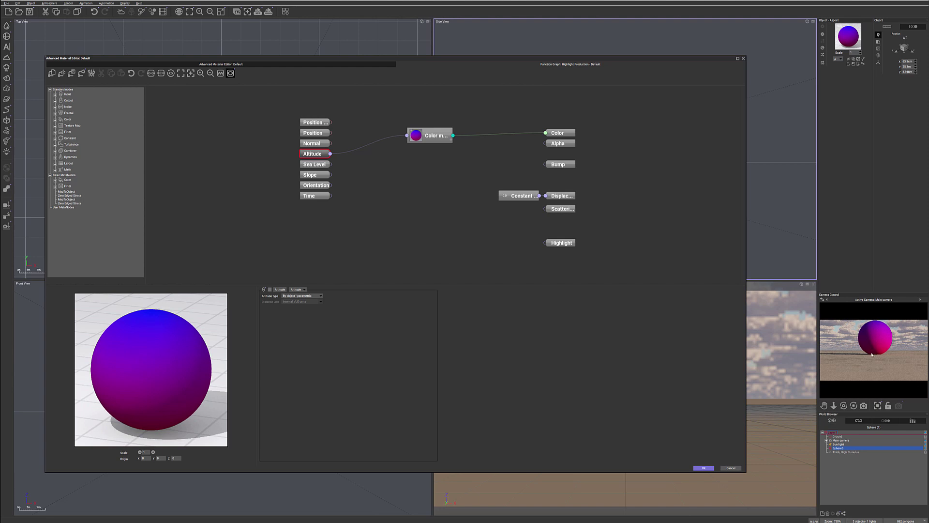
pyautogui.rightClick(874, 356)
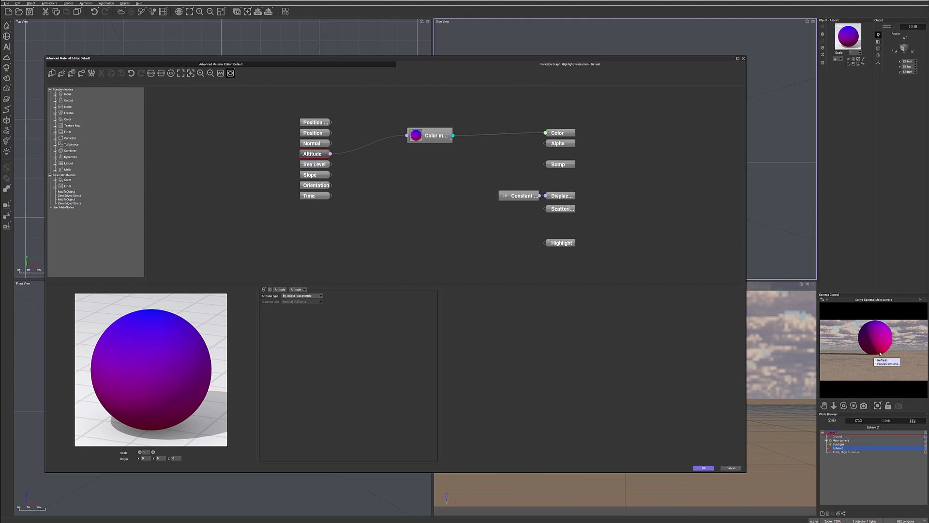
pyautogui.click(876, 325)
# - Set the sphere material's mapping to Object - Standard and return to the color's function graph
pyautogui.click(272, 62)
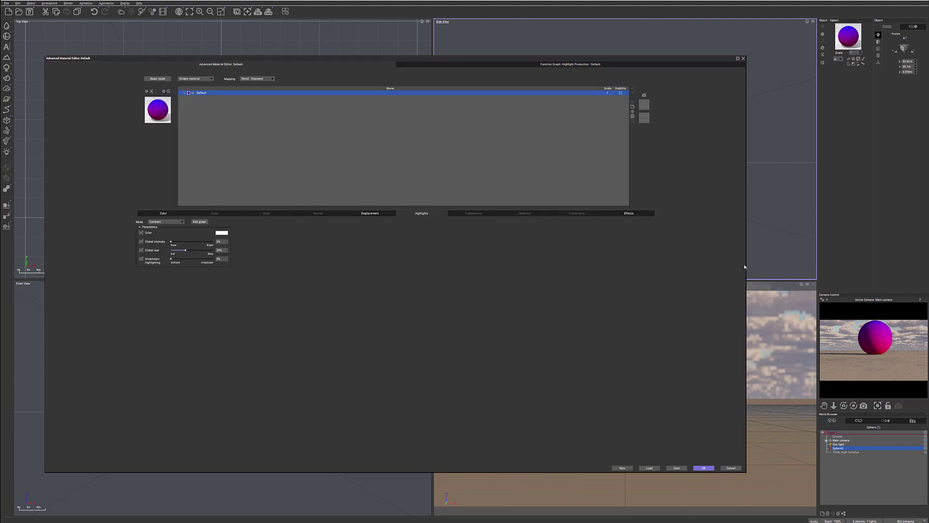
pyautogui.click(638, 214)
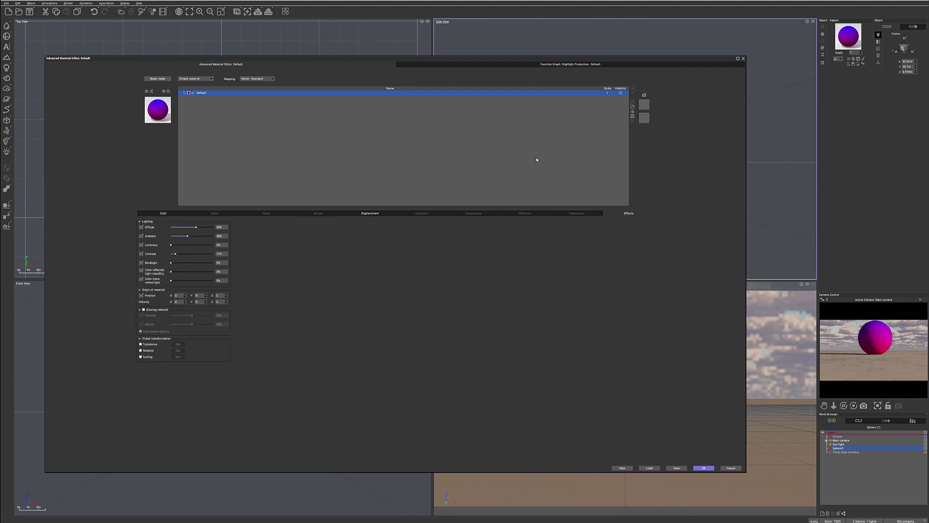
pyautogui.click(270, 78)
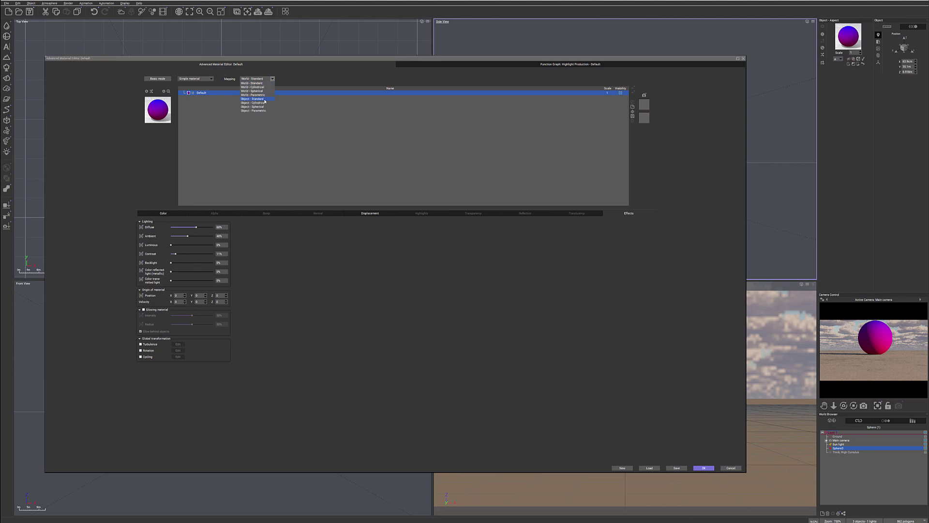
pyautogui.click(264, 99)
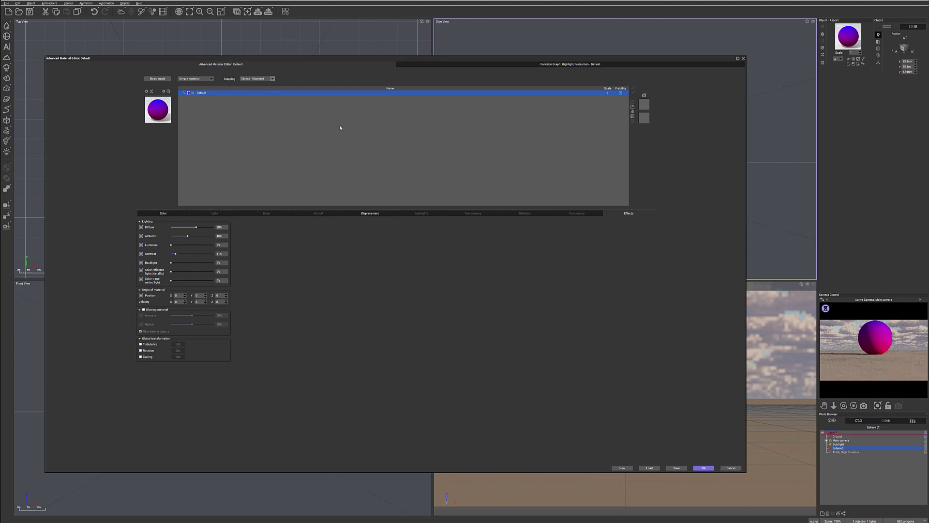
pyautogui.click(166, 212)
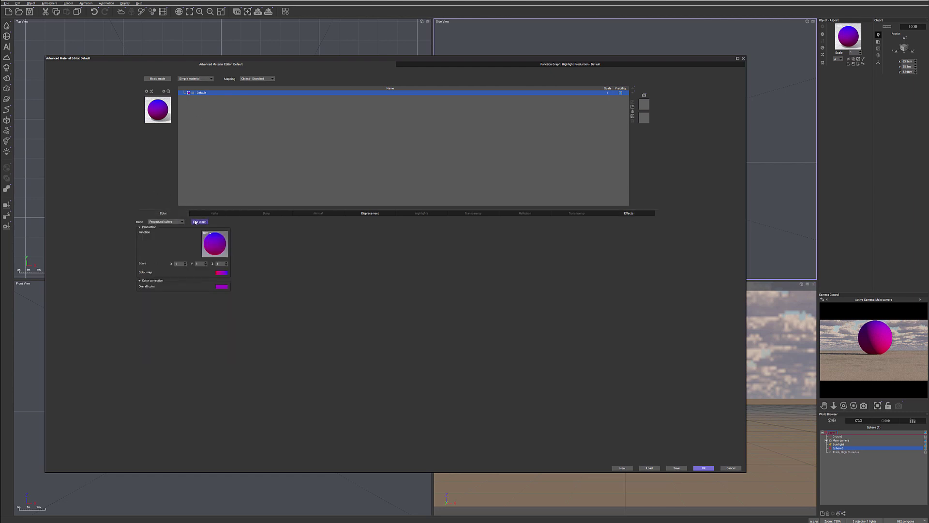
pyautogui.click(199, 221)
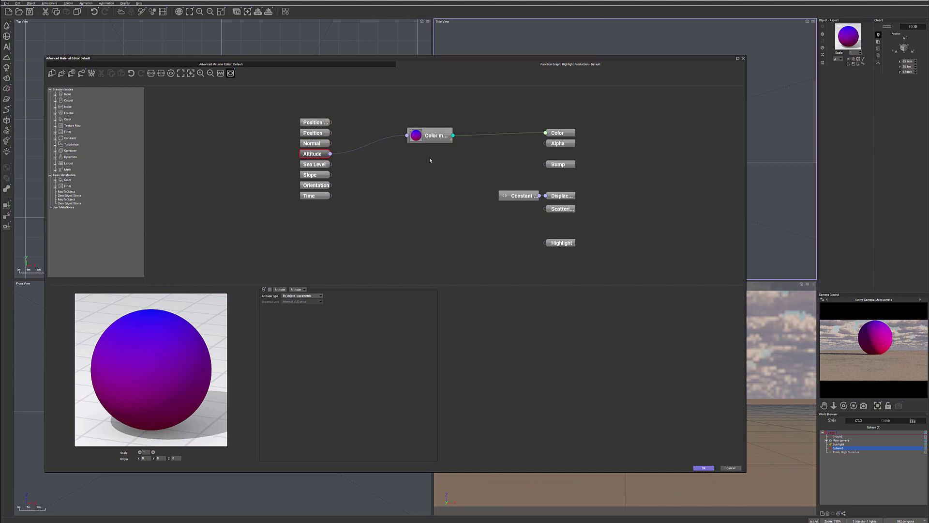
# - Delete the connection between Altitude and the Color Map node, and add a Simple Fractal node fed by the Position input
pyautogui.click(364, 146)
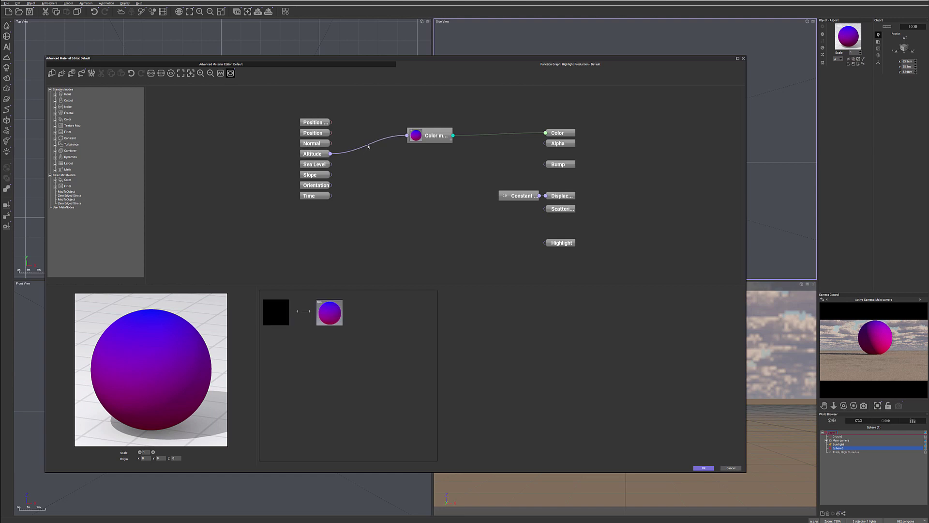
pyautogui.press('Delete')
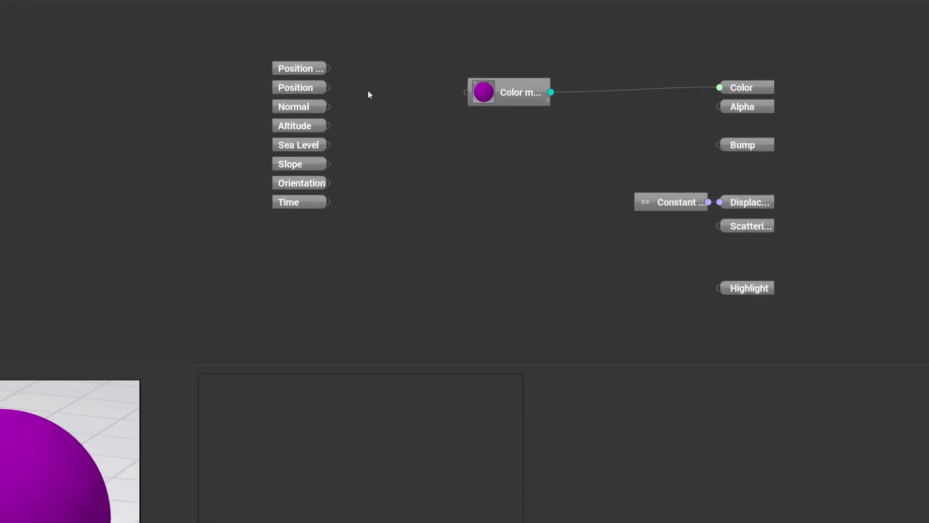
pyautogui.rightClick(355, 135)
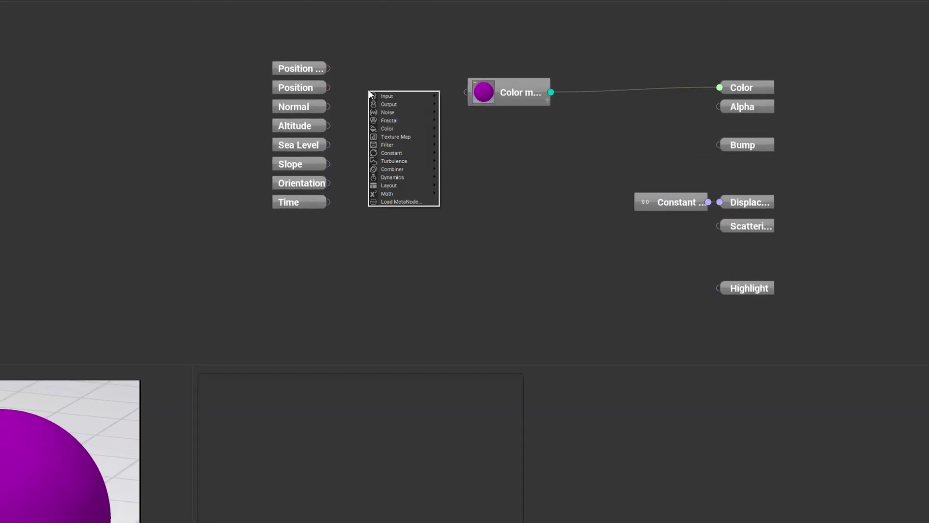
pyautogui.moveTo(411, 122)
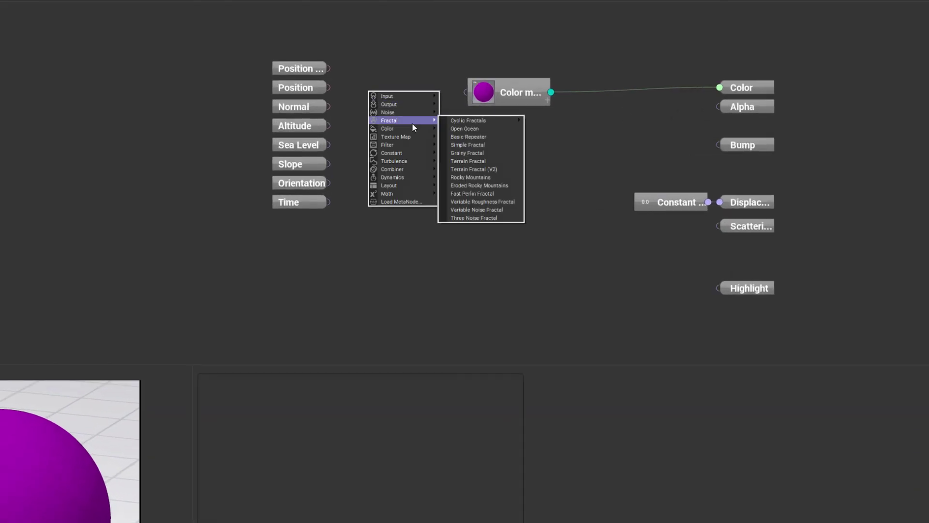
pyautogui.click(482, 147)
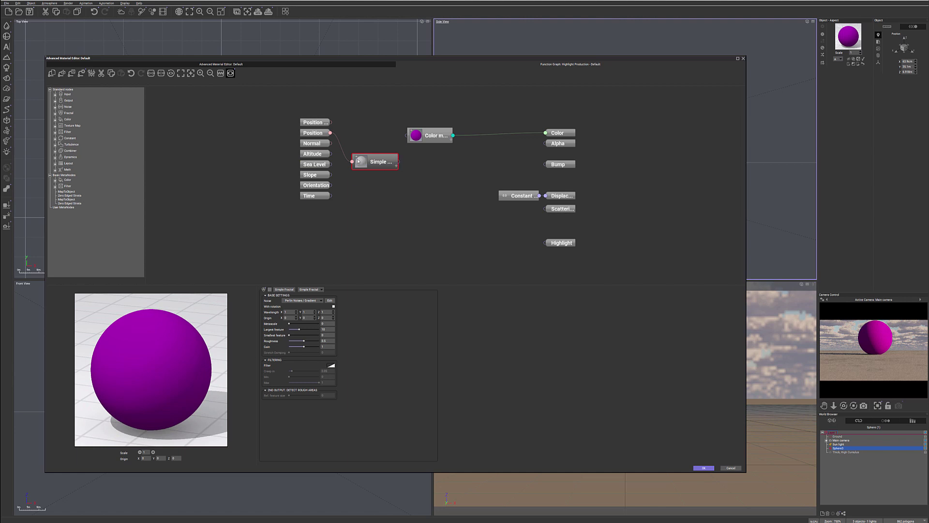
pyautogui.moveTo(350, 162); pyautogui.dragTo(352, 161)
pyautogui.click(345, 157)
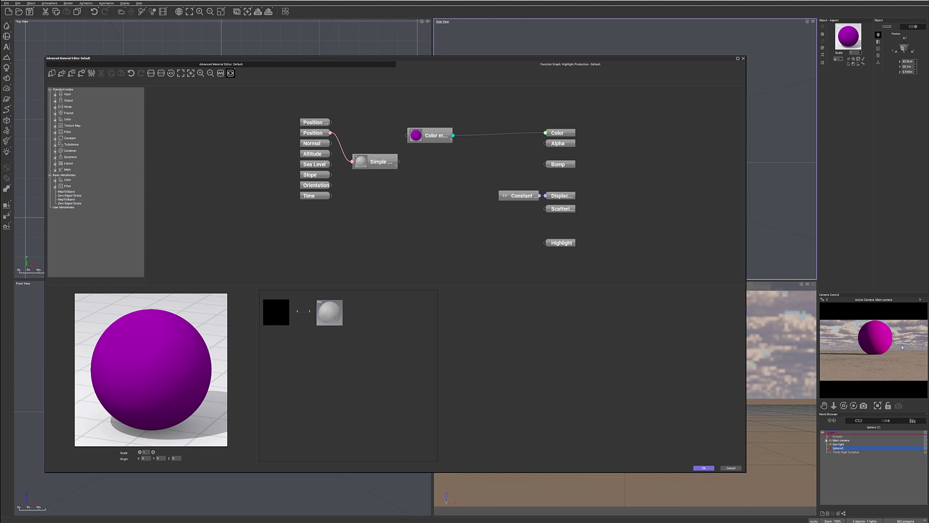
# - Line up the Simple Fractal and Color Map nodes, connecting the fractal's output to the Color Map node's input
pyautogui.moveTo(436, 136); pyautogui.dragTo(454, 141)
pyautogui.moveTo(393, 162); pyautogui.dragTo(390, 141)
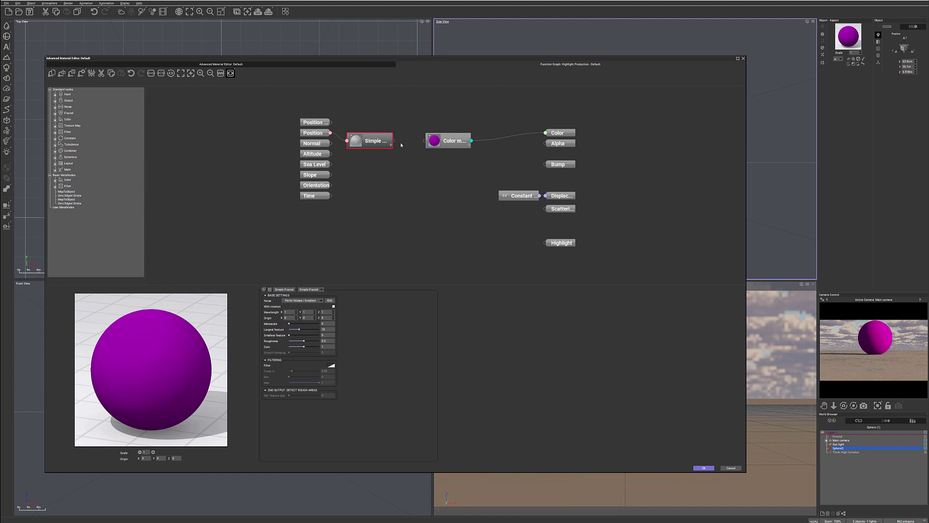
pyautogui.moveTo(423, 147); pyautogui.dragTo(425, 141)
pyautogui.rightClick(894, 345)
pyautogui.click(883, 350)
pyautogui.click(437, 138)
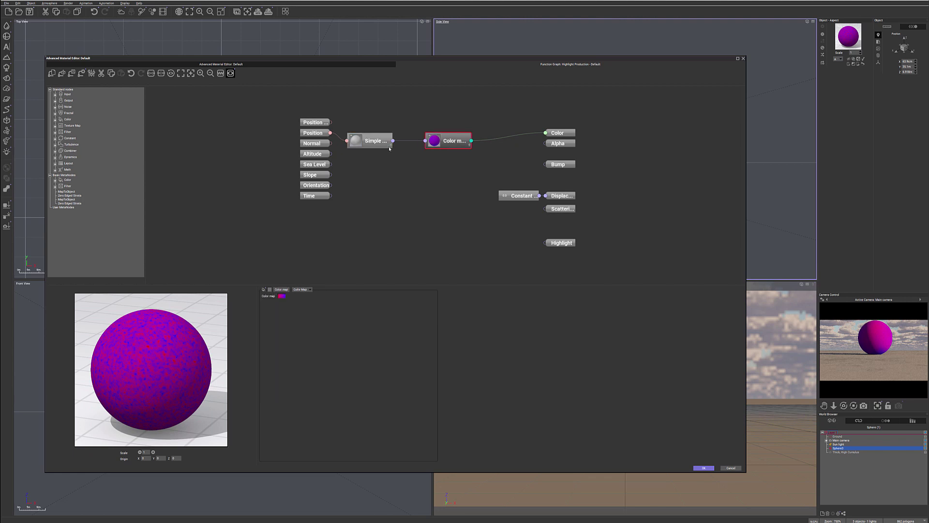
# - Set the Simple Fractal's largest feature to about 24, roughness to about 0.83 and gain to about 1.17, and refresh the camera preview
pyautogui.click(387, 145)
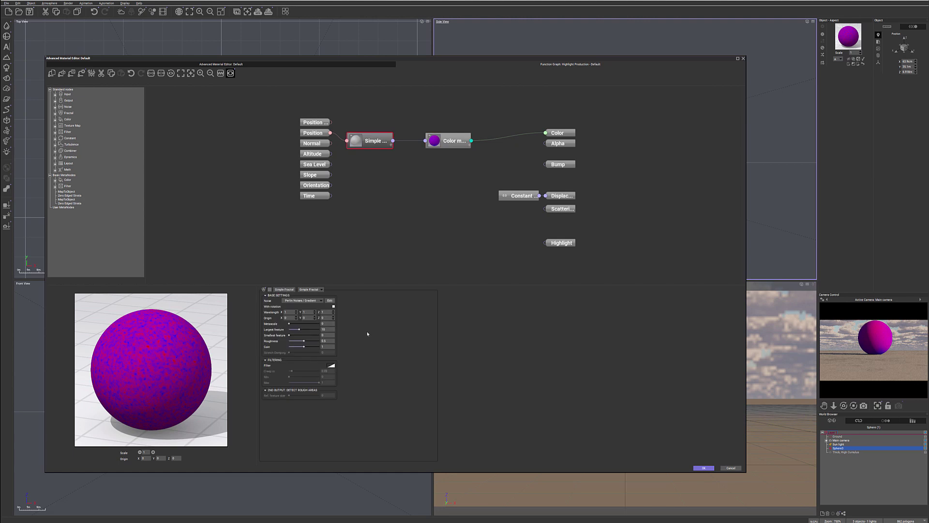
pyautogui.moveTo(306, 341); pyautogui.dragTo(310, 341)
pyautogui.moveTo(301, 329); pyautogui.dragTo(296, 330)
pyautogui.moveTo(294, 329); pyautogui.dragTo(303, 329)
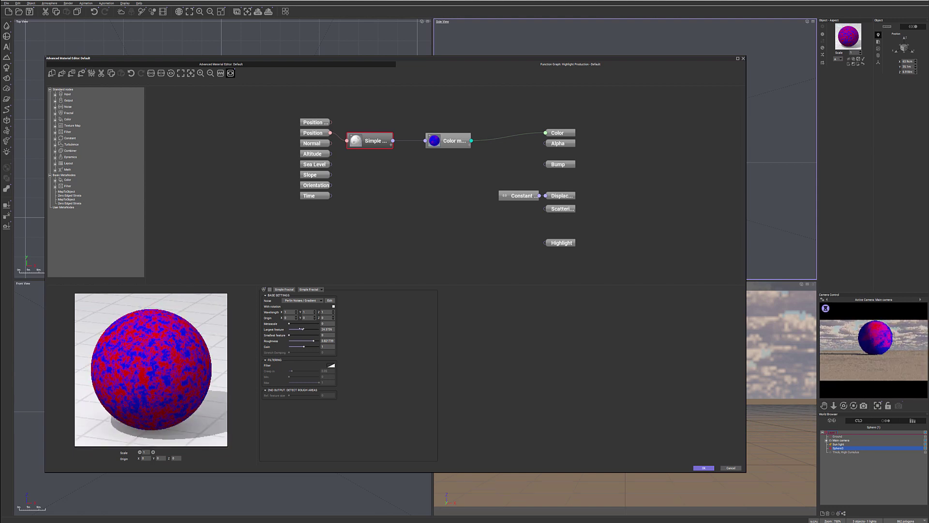
pyautogui.moveTo(306, 347); pyautogui.dragTo(307, 347)
pyautogui.rightClick(881, 335)
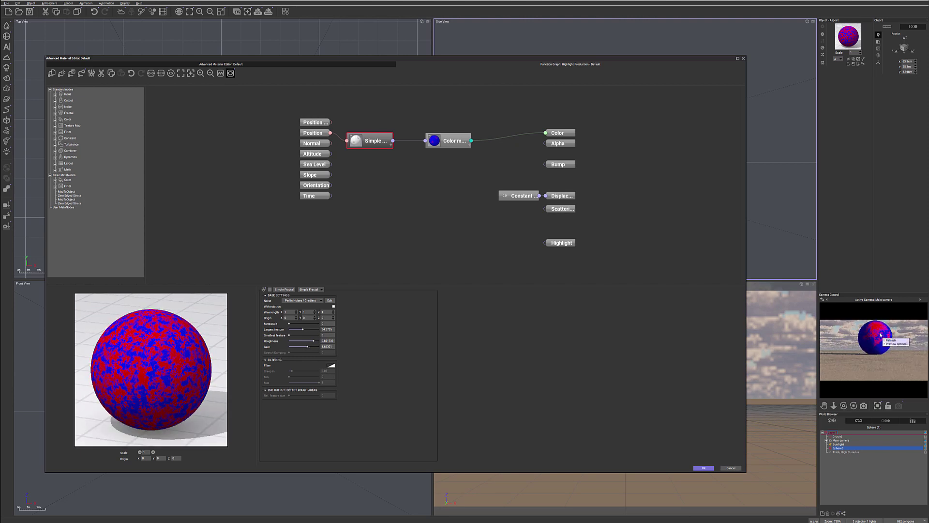
pyautogui.click(891, 340)
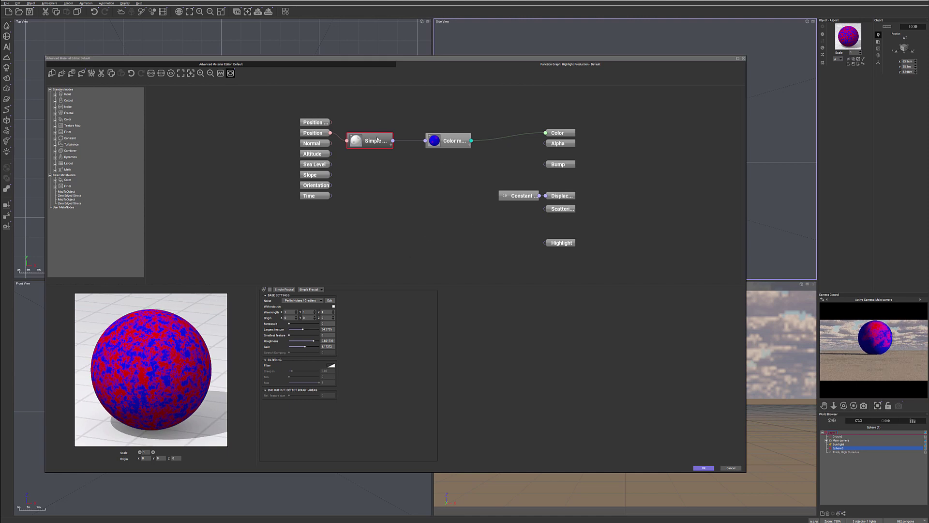
# - Align the Simple Fractal and Color Map nodes with the Color output, and connect the fractal's output to Alpha
pyautogui.moveTo(385, 135); pyautogui.dragTo(388, 128)
pyautogui.moveTo(452, 136); pyautogui.dragTo(460, 128)
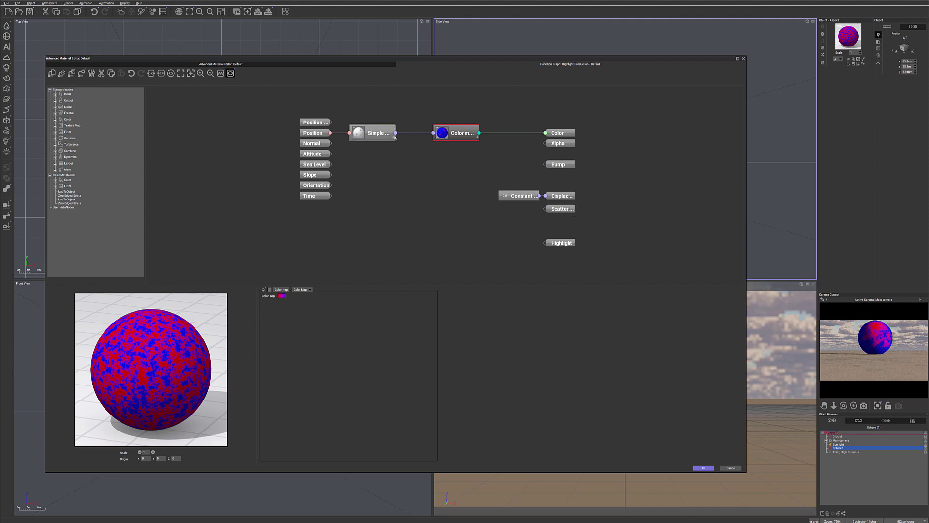
pyautogui.moveTo(397, 137); pyautogui.dragTo(547, 145)
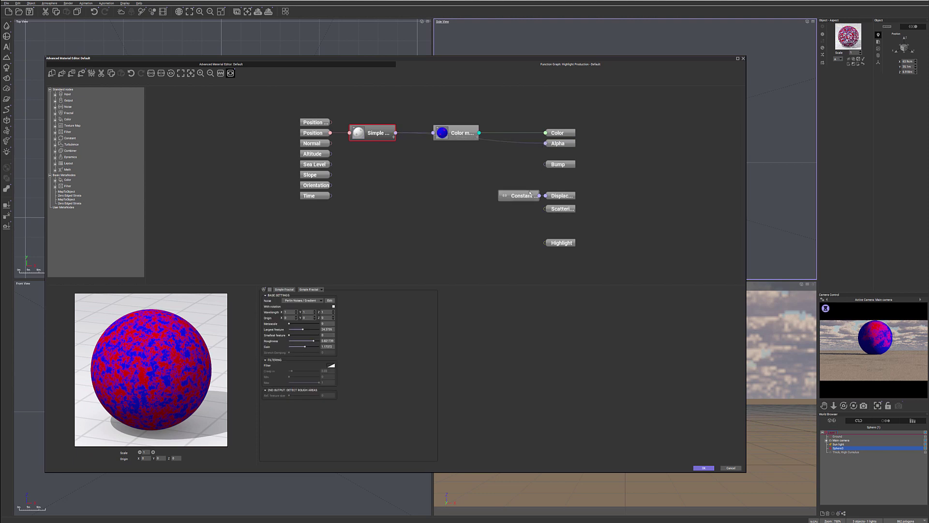
pyautogui.rightClick(884, 361)
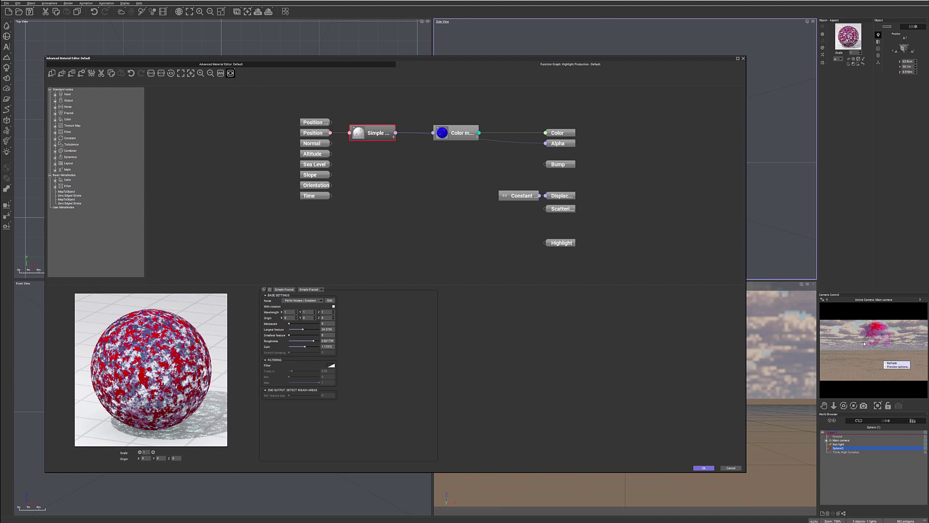
# - Examine the Color Map node's gradient in its editor, close it, and refresh the camera preview
pyautogui.click(475, 134)
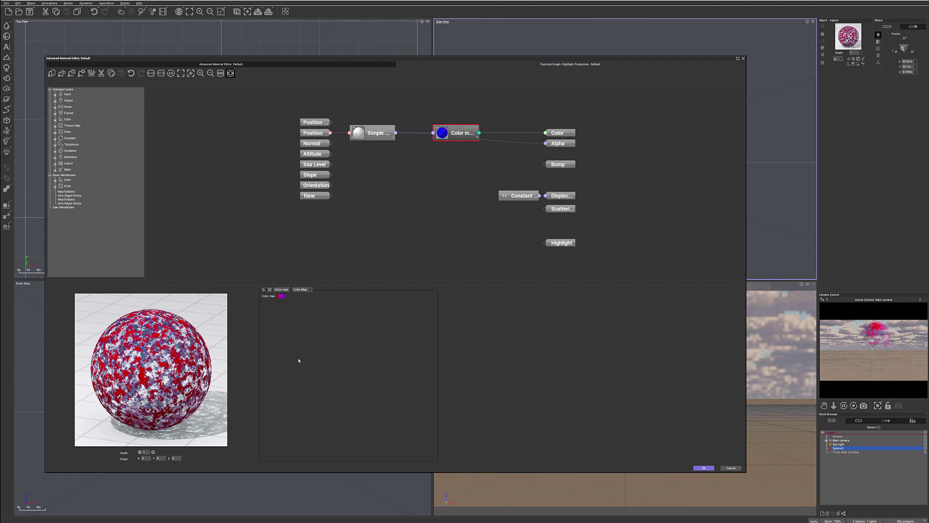
pyautogui.rightClick(281, 295)
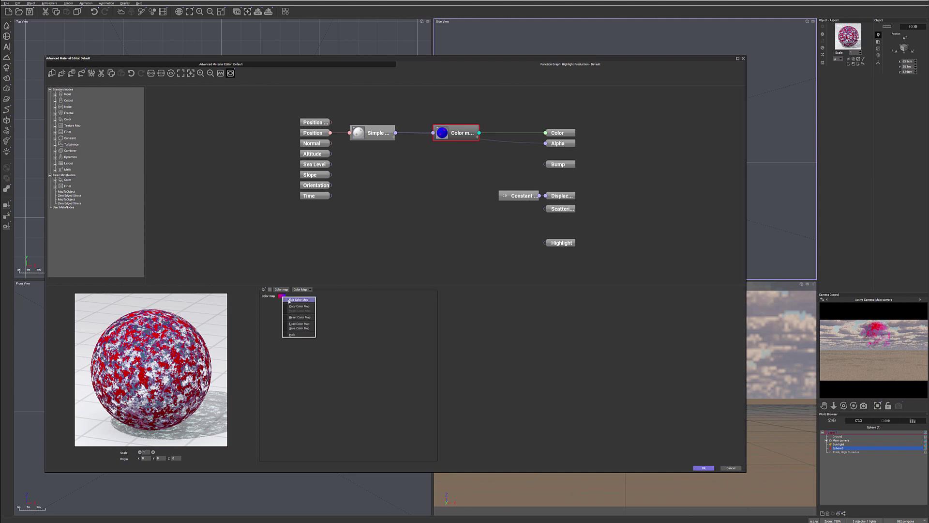
pyautogui.click(298, 299)
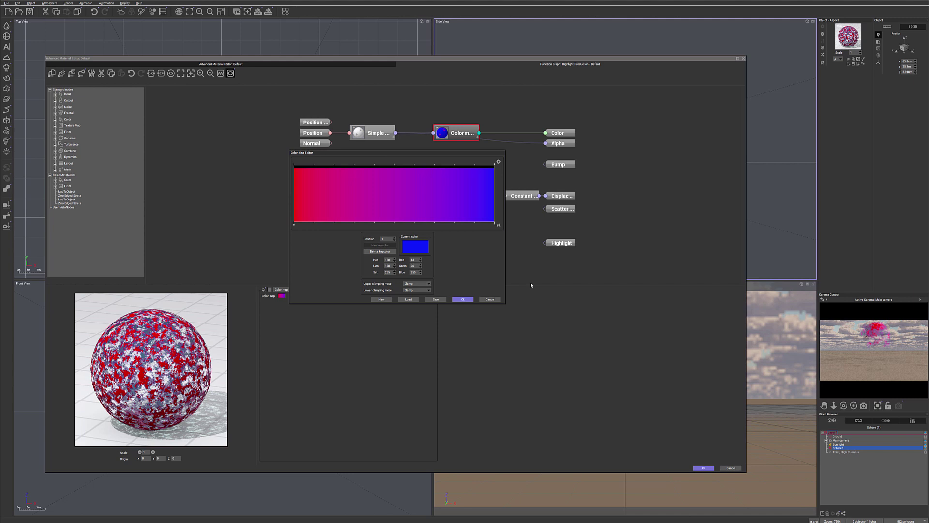
pyautogui.click(462, 300)
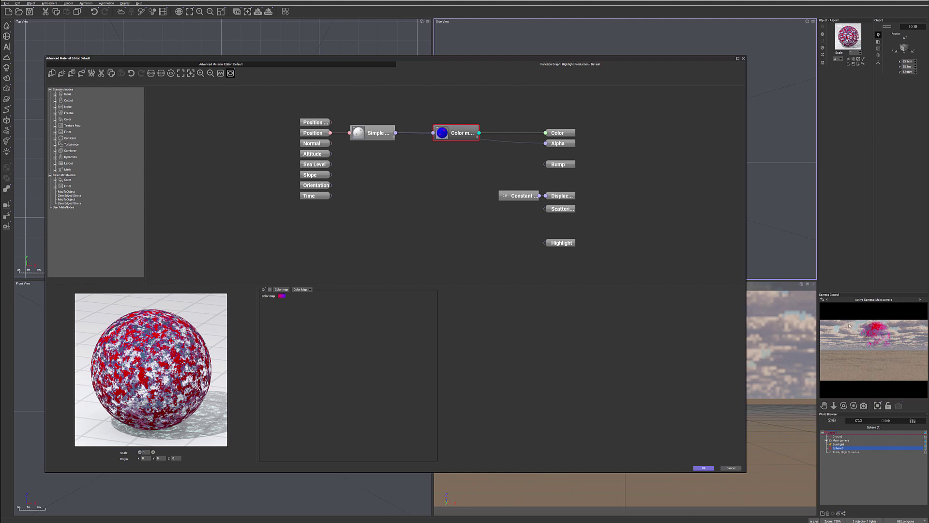
pyautogui.rightClick(876, 355)
pyautogui.click(885, 360)
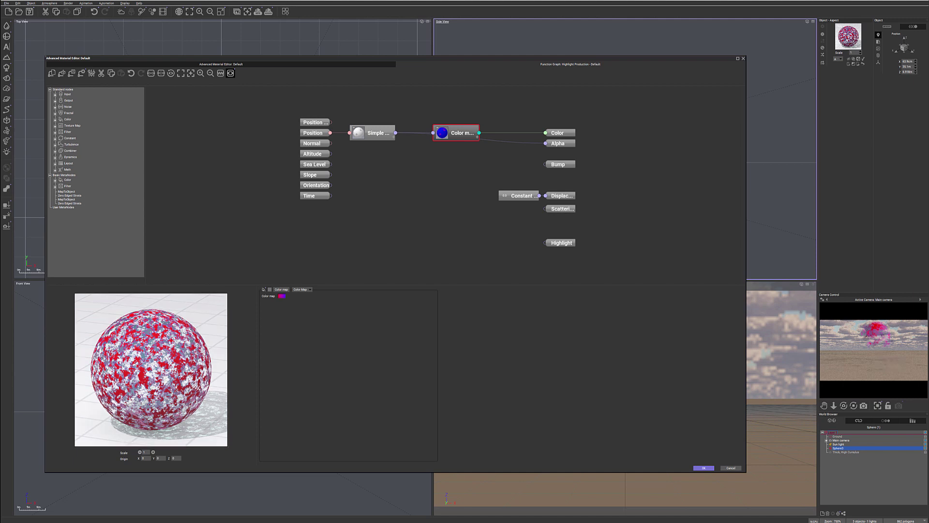
# - Delete the connection between the Simple Fractal node and the Alpha output
pyautogui.click(512, 143)
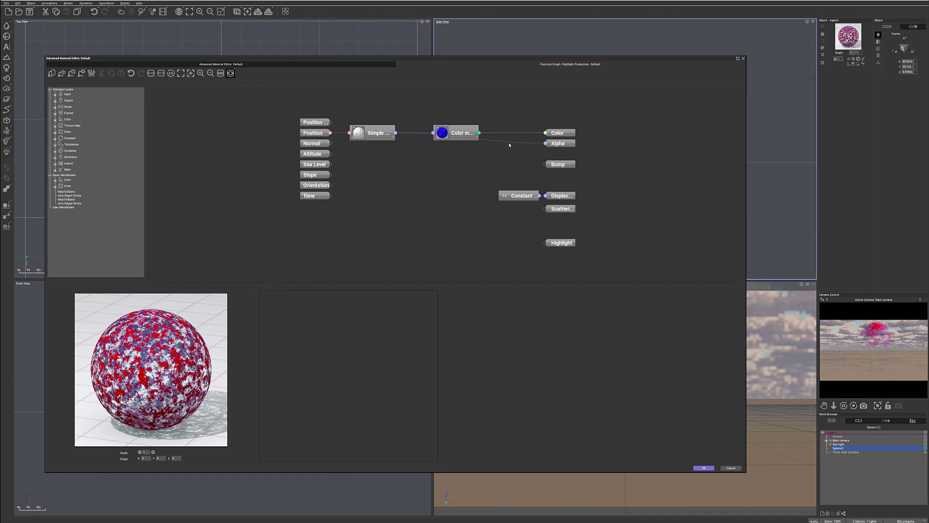
pyautogui.click(509, 142)
pyautogui.press('Delete')
# - Add a second Simple Fractal node, connect it to the Alpha output, and refresh the camera preview
pyautogui.rightClick(381, 155)
pyautogui.moveTo(414, 174)
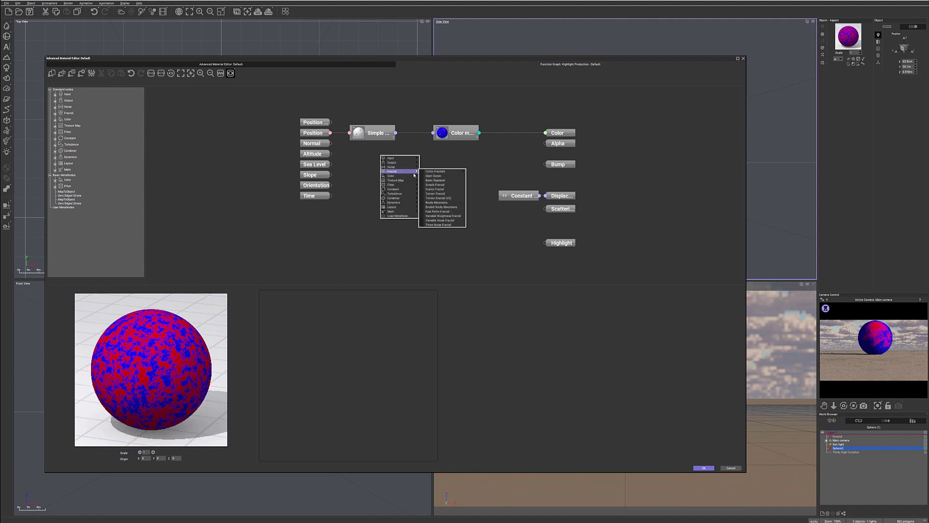
pyautogui.click(451, 185)
pyautogui.moveTo(383, 150); pyautogui.dragTo(546, 144)
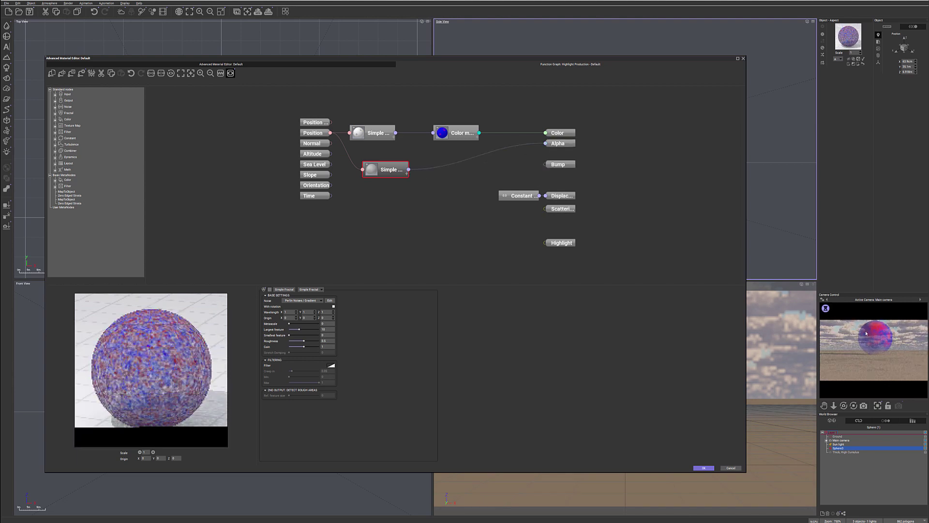
pyautogui.rightClick(889, 358)
pyautogui.click(898, 363)
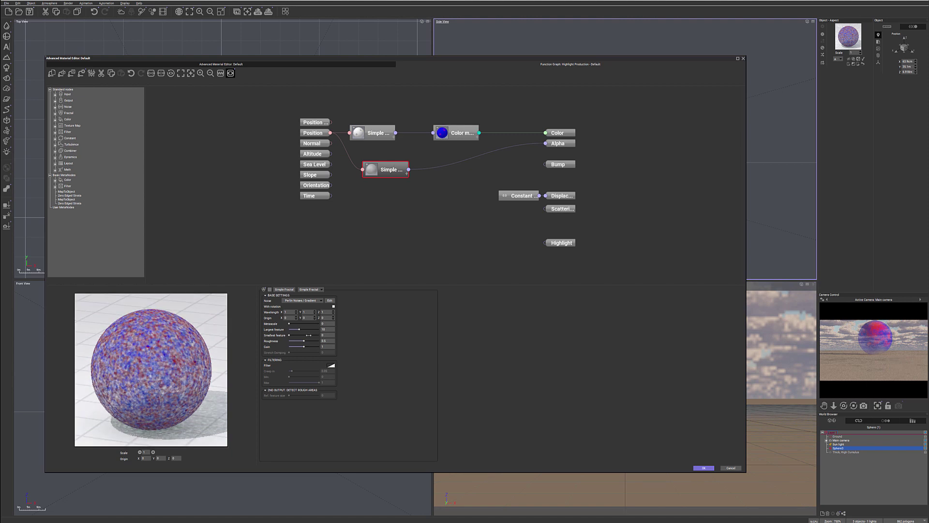
# - Raise the second Simple Fractal's largest feature and roughness, and delete that node
pyautogui.moveTo(299, 329); pyautogui.dragTo(313, 341)
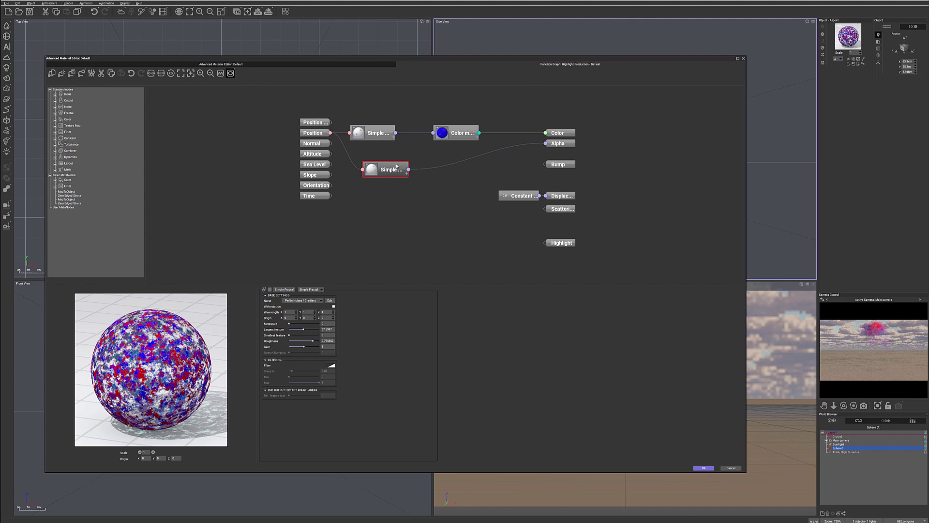
pyautogui.press('Delete')
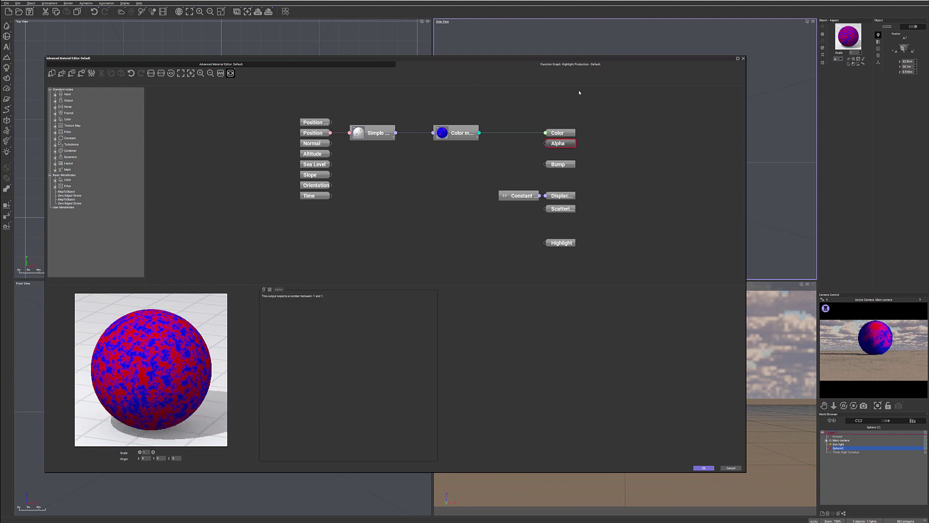
# - Move the input nodes as a group lower in the graph, and shift the Simple Fractal, Color Map and Constant nodes away from the outputs
pyautogui.moveTo(267, 120); pyautogui.dragTo(317, 246)
pyautogui.click(314, 165)
pyautogui.moveTo(310, 127); pyautogui.dragTo(302, 150)
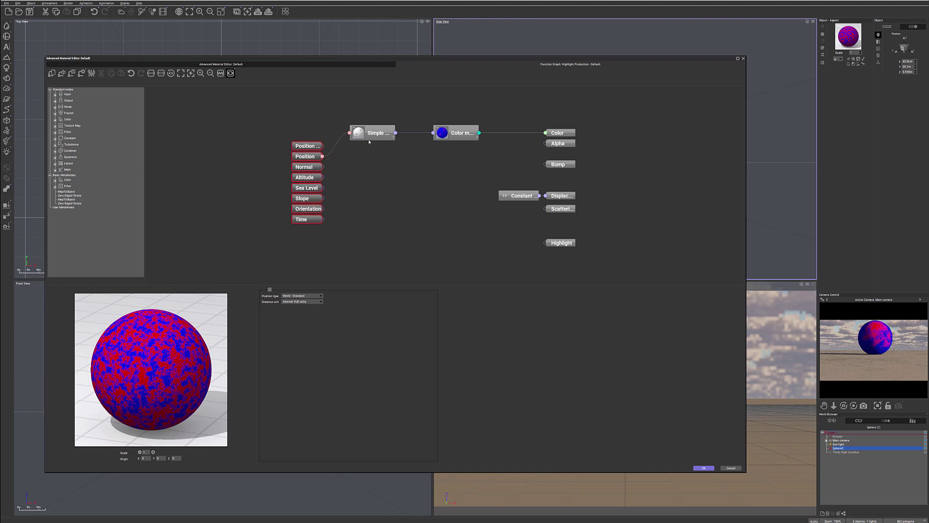
pyautogui.moveTo(338, 99); pyautogui.dragTo(528, 251)
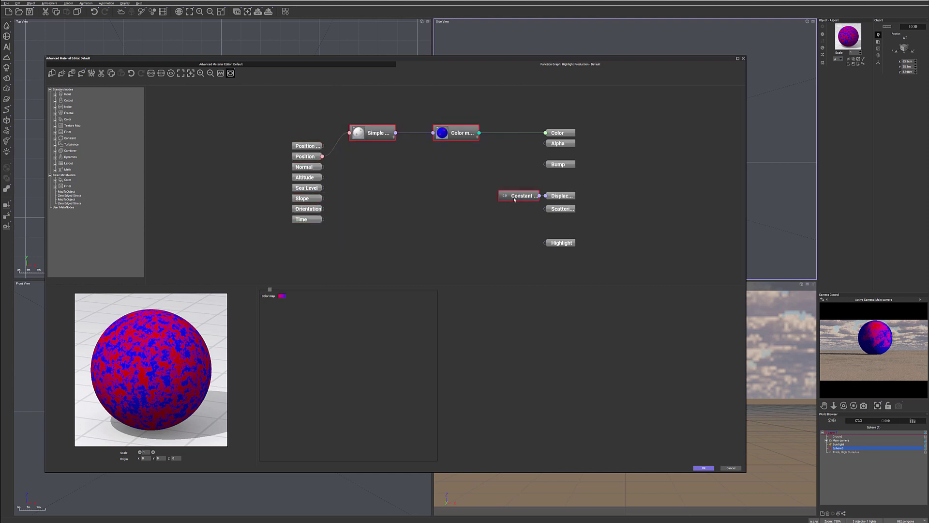
pyautogui.moveTo(514, 198); pyautogui.dragTo(422, 192)
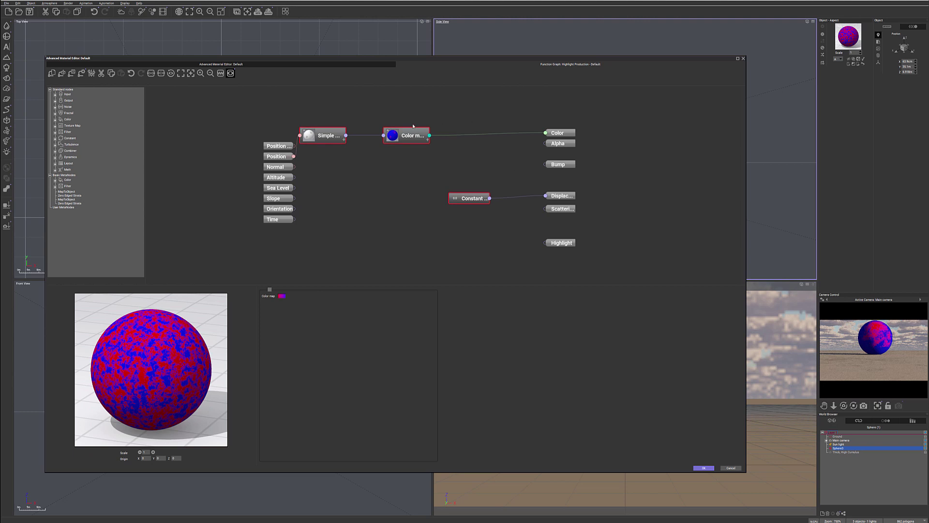
# - Examine the material's output nodes, including Color, Bump and Displacement, and the list of additional outputs that can be added
pyautogui.moveTo(641, 104); pyautogui.dragTo(531, 273)
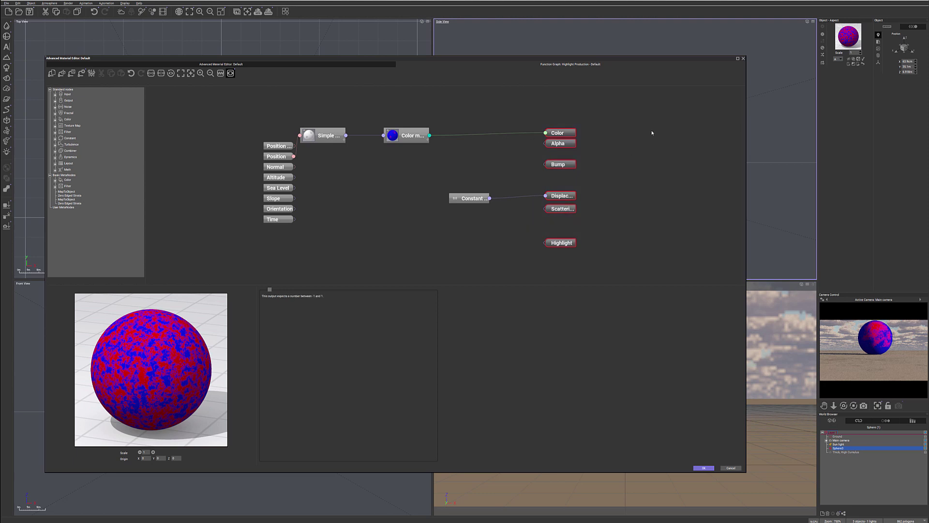
pyautogui.click(594, 139)
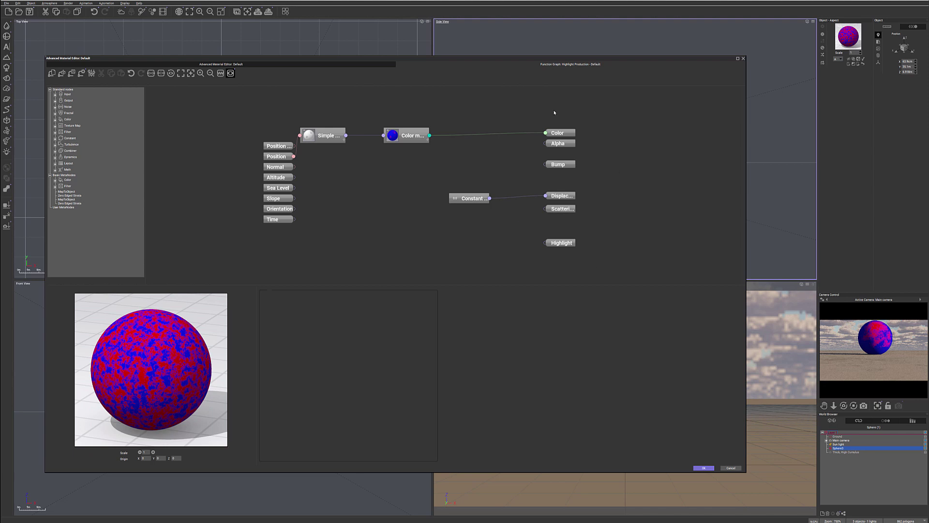
pyautogui.click(562, 136)
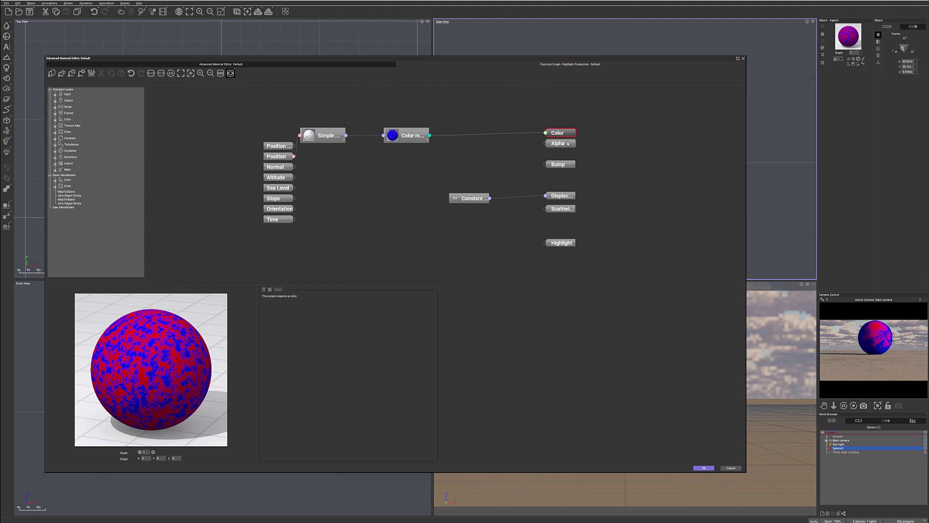
pyautogui.click(560, 164)
pyautogui.click(560, 196)
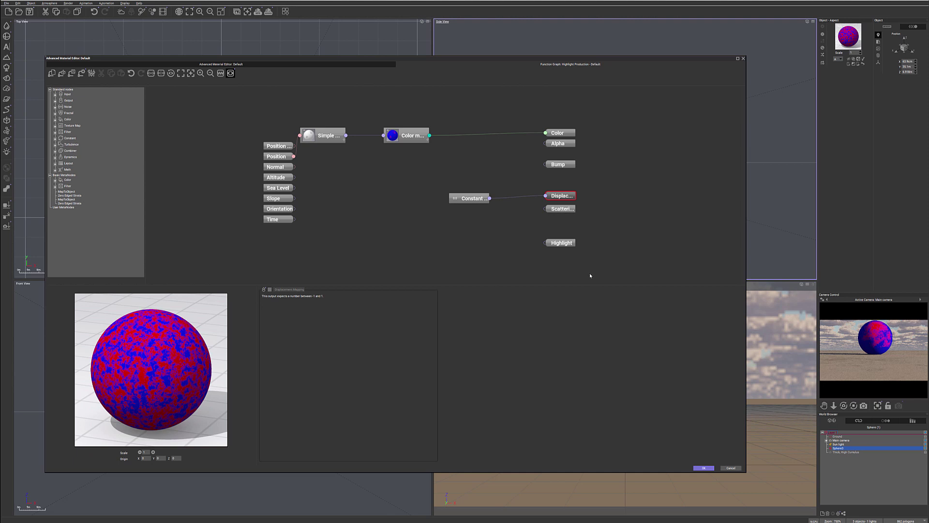
pyautogui.rightClick(593, 143)
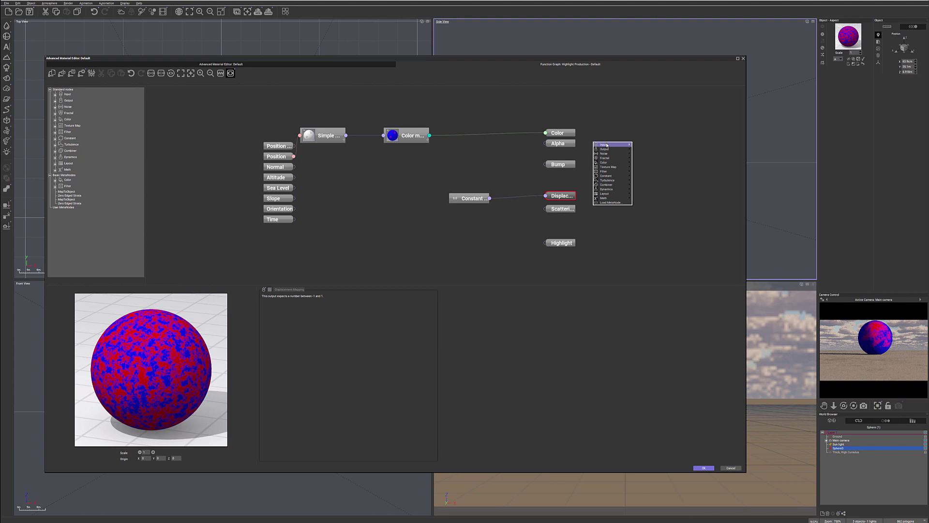
pyautogui.moveTo(606, 149)
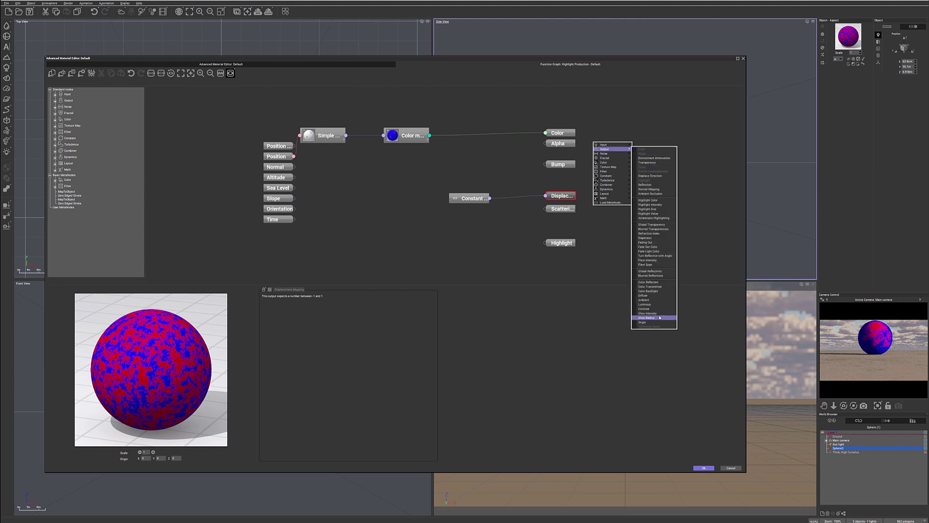
# - Expose the highlight's Global intensity in the function graph and align its Constant node with the Constant node feeding Displacement
pyautogui.click(263, 63)
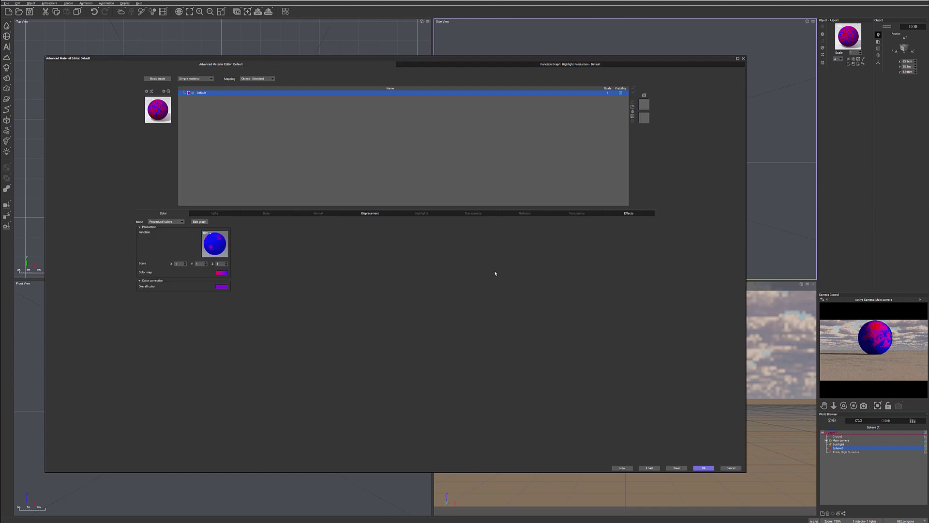
pyautogui.click(431, 215)
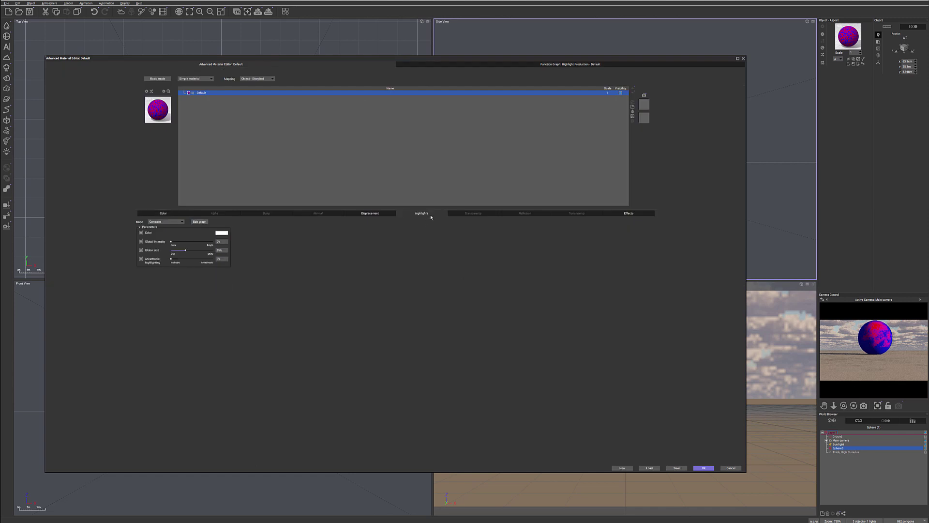
pyautogui.click(140, 242)
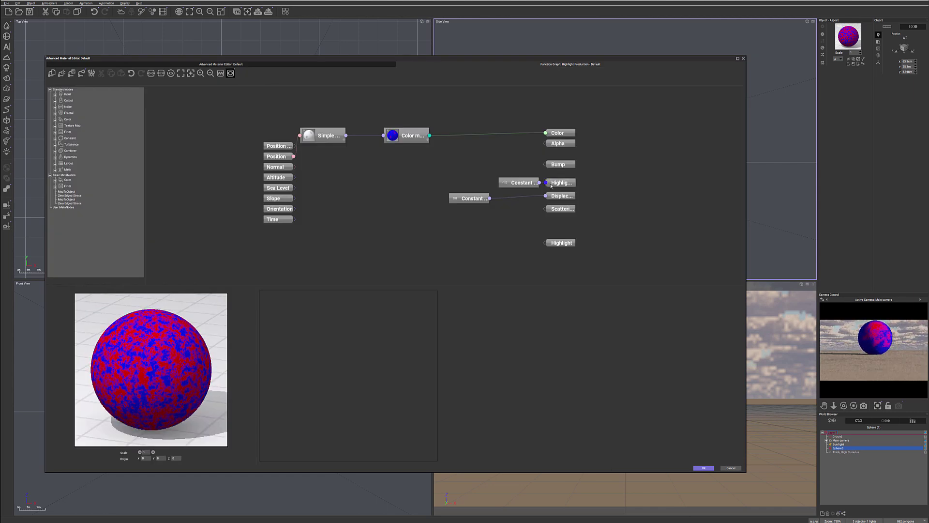
pyautogui.moveTo(520, 183); pyautogui.dragTo(477, 199)
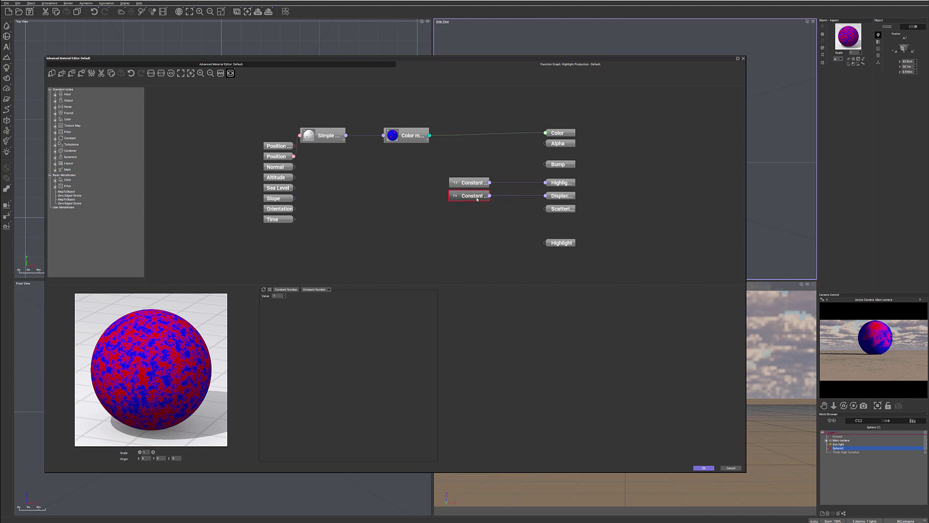
# - Review the Global intensity parameter in the material's highlight settings and the node types available in the function graph
pyautogui.click(278, 63)
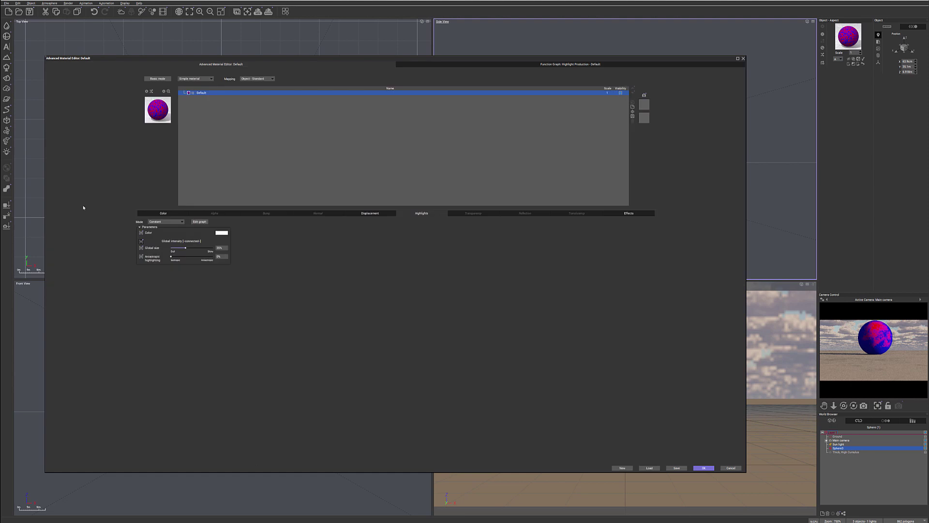
pyautogui.click(547, 68)
pyautogui.rightClick(595, 201)
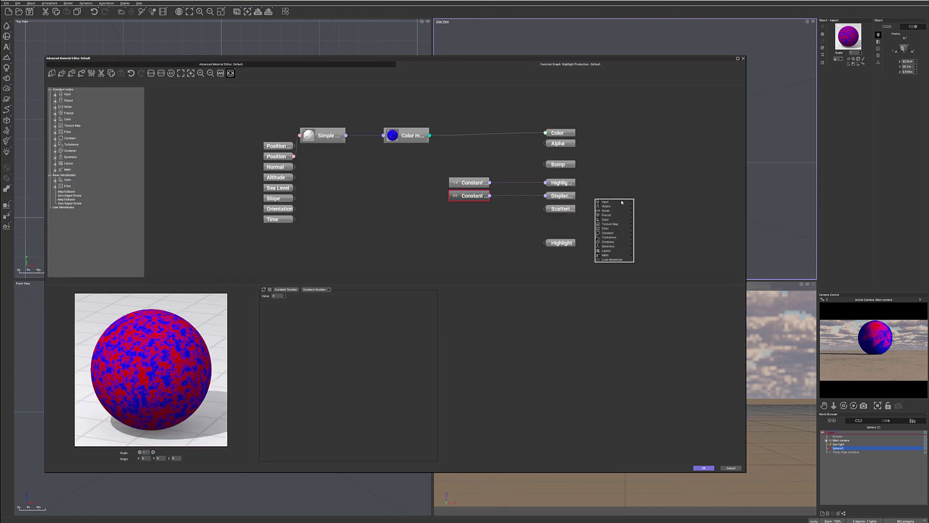
pyautogui.moveTo(615, 206)
pyautogui.click(590, 166)
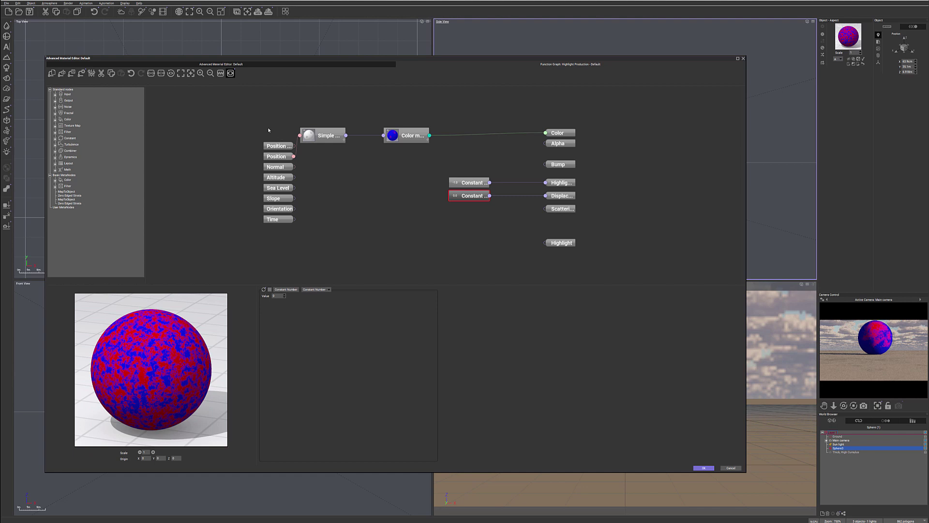